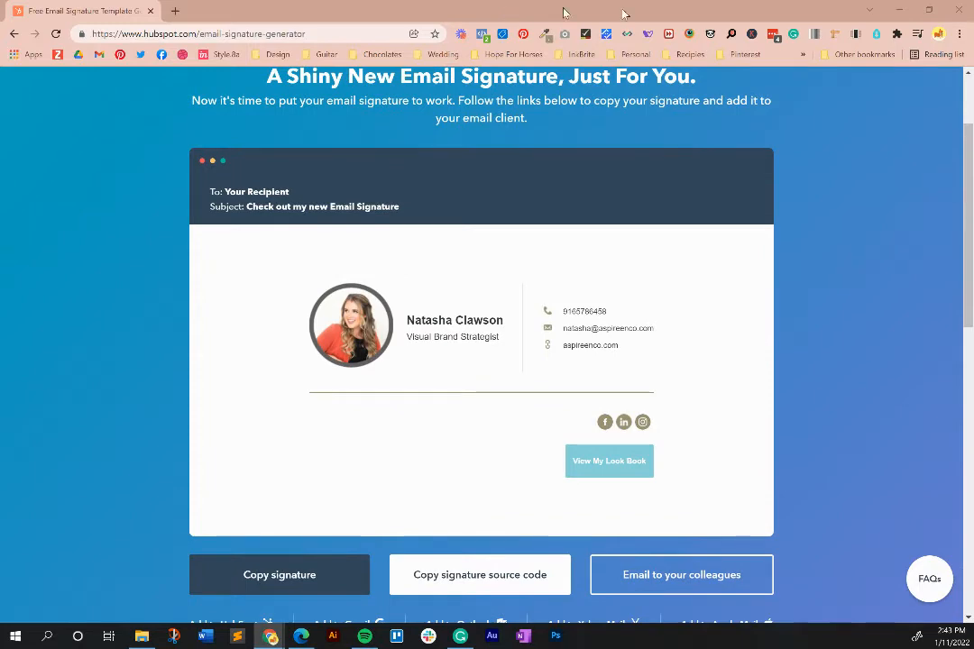
- Drag the finished-signature Chrome window to the right to reveal the Edge window behind it
drag(623, 10, 973, 200)
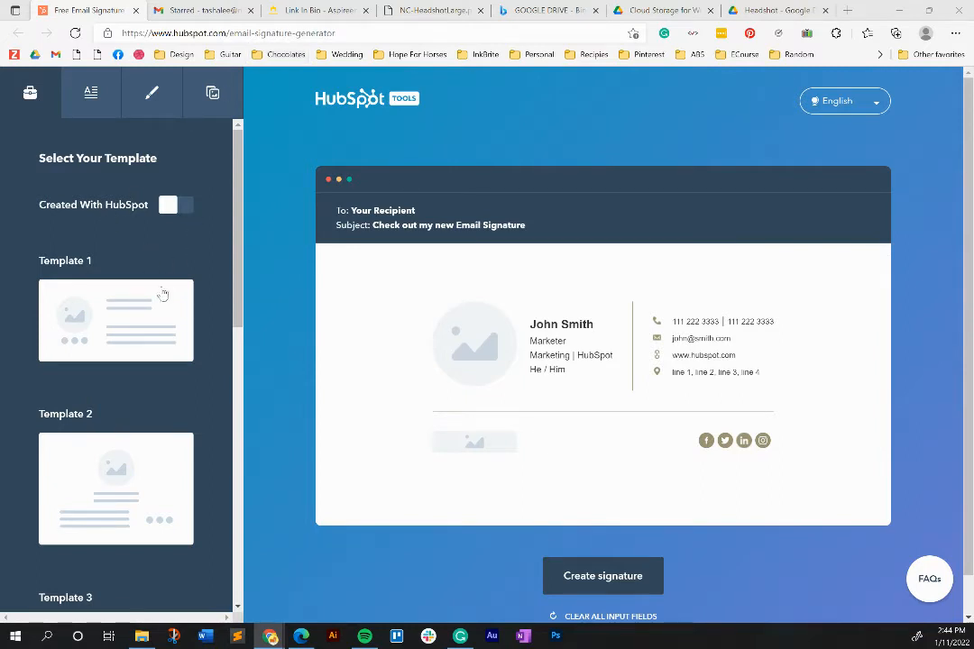
- Preview signature Templates 1 through 5 to compare their layouts
click(161, 324)
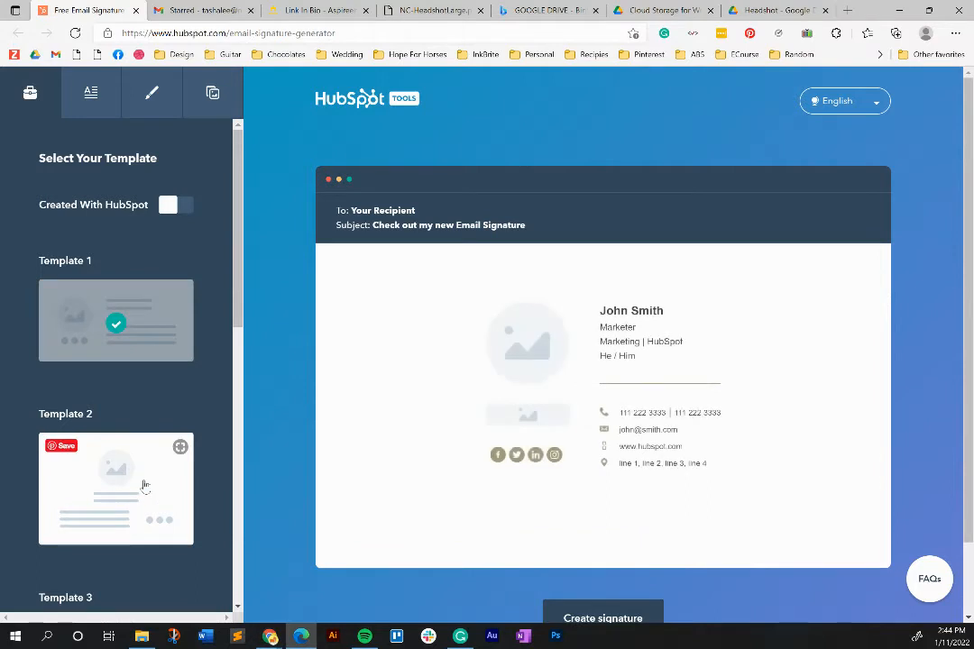
click(140, 485)
scroll(141, 480, down, 3)
click(143, 476)
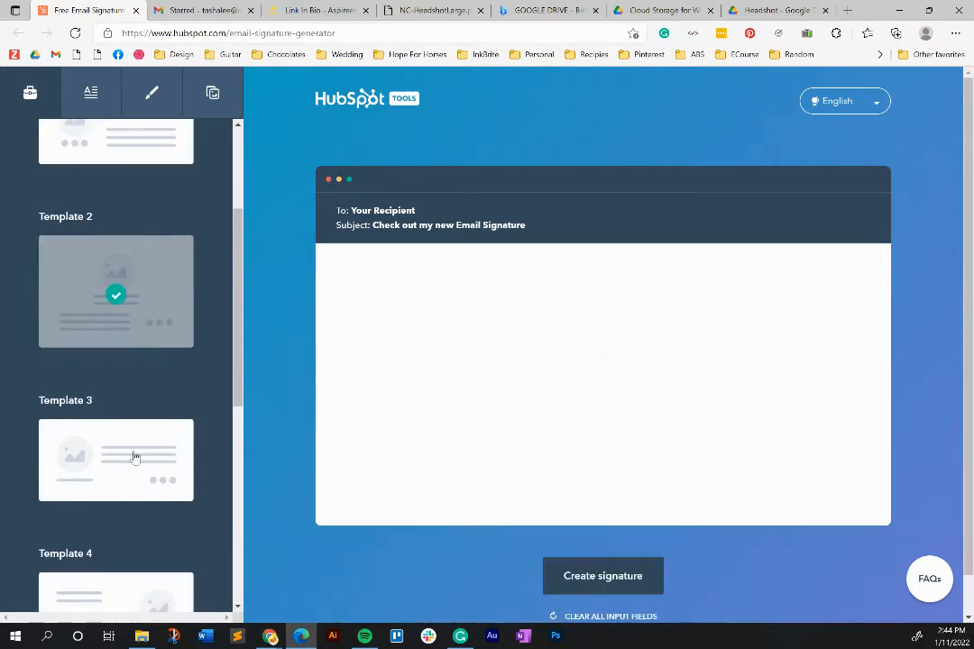
scroll(293, 319, down, 1)
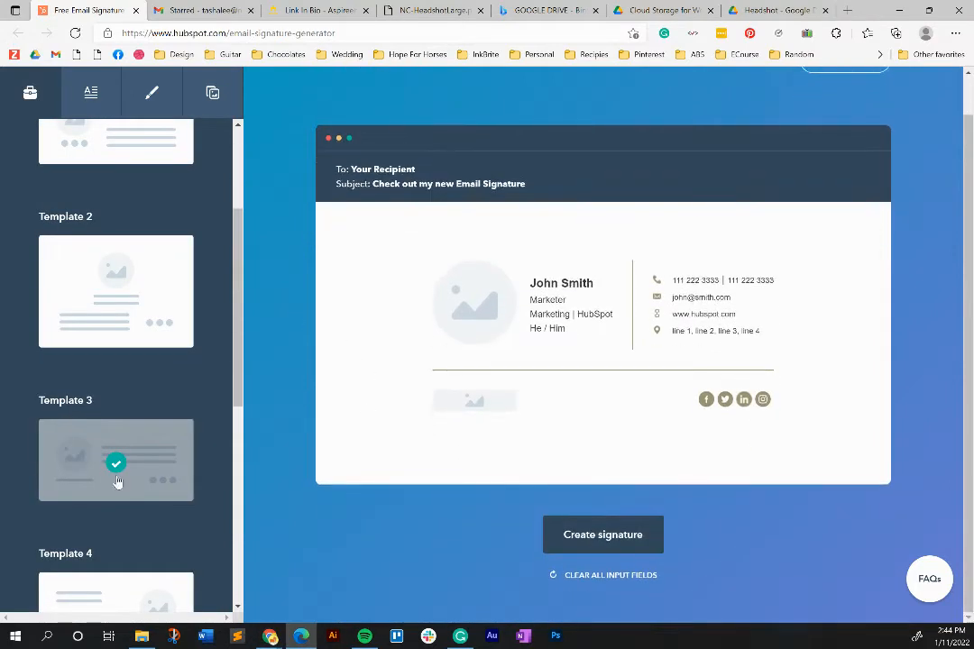
scroll(234, 377, down, 1)
scroll(233, 377, down, 1)
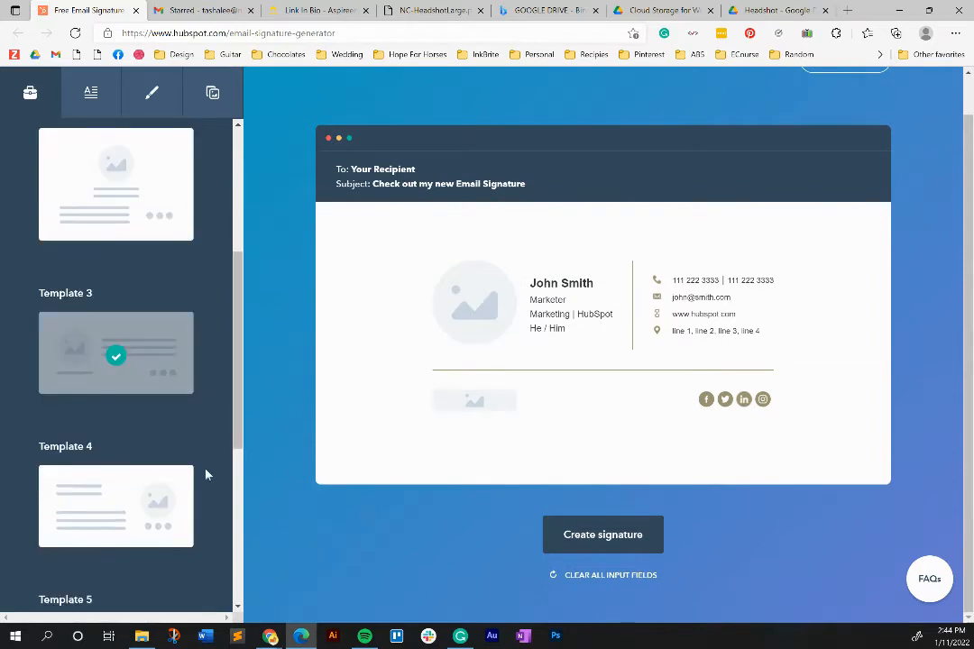
click(180, 476)
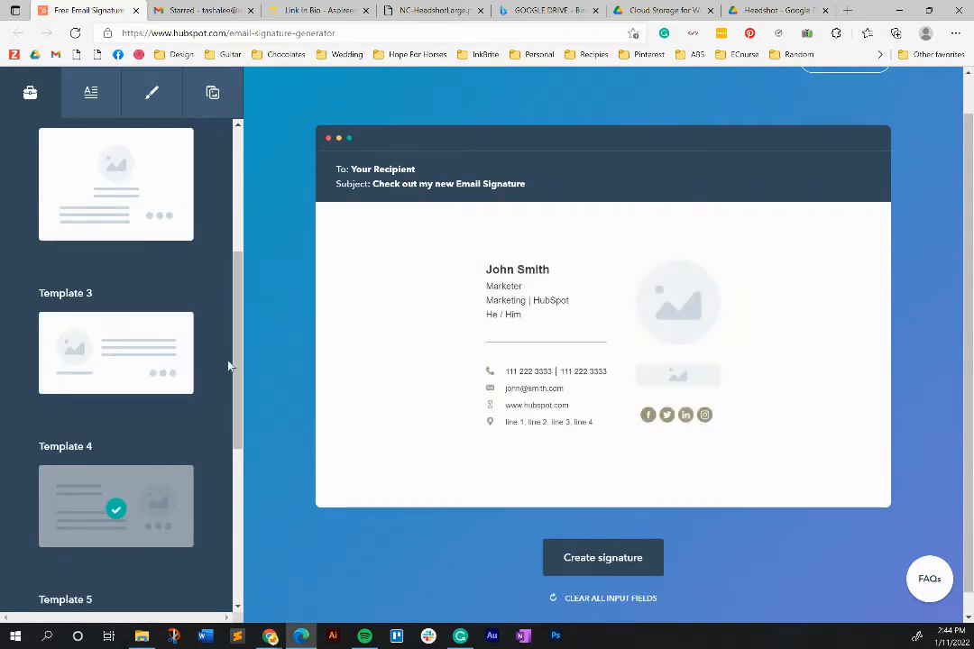
scroll(230, 374, down, 2)
click(135, 543)
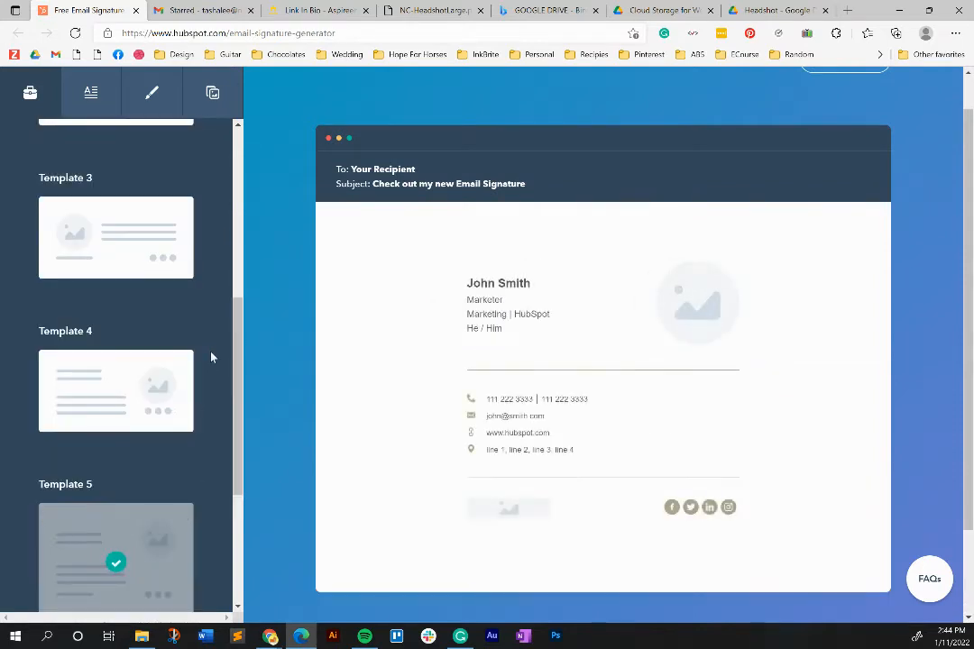
scroll(232, 266, up, 2)
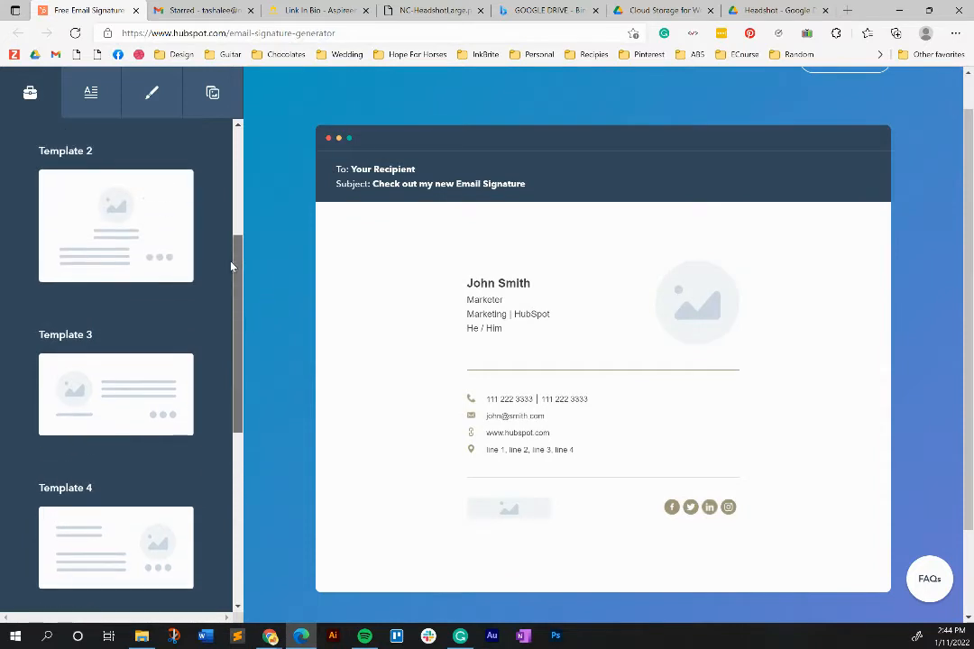
- Choose Template 3 and leave the Created With HubSpot credit turned off
click(110, 387)
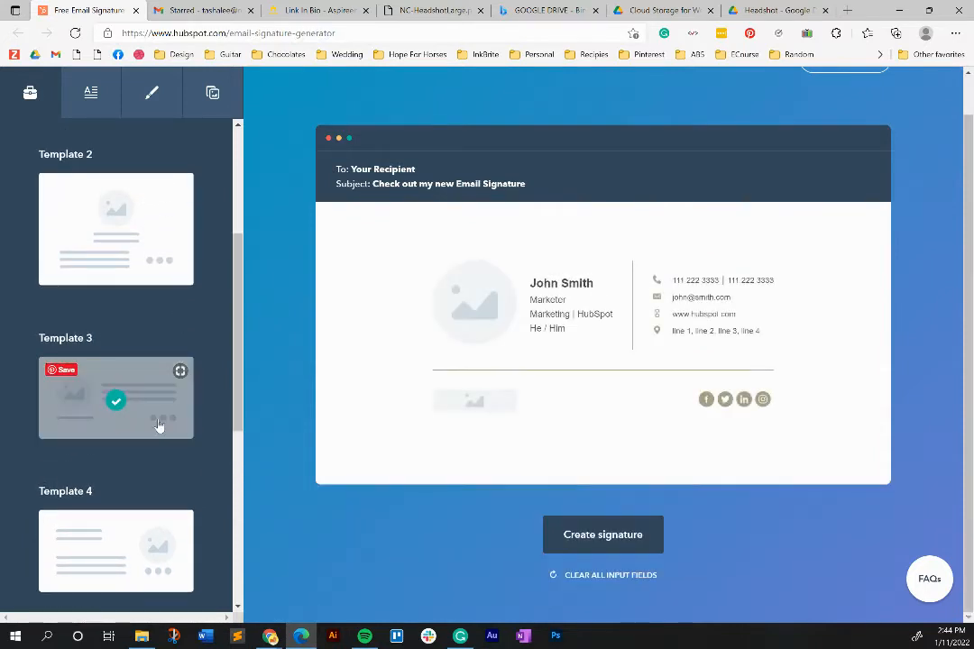
drag(242, 291, 263, 153)
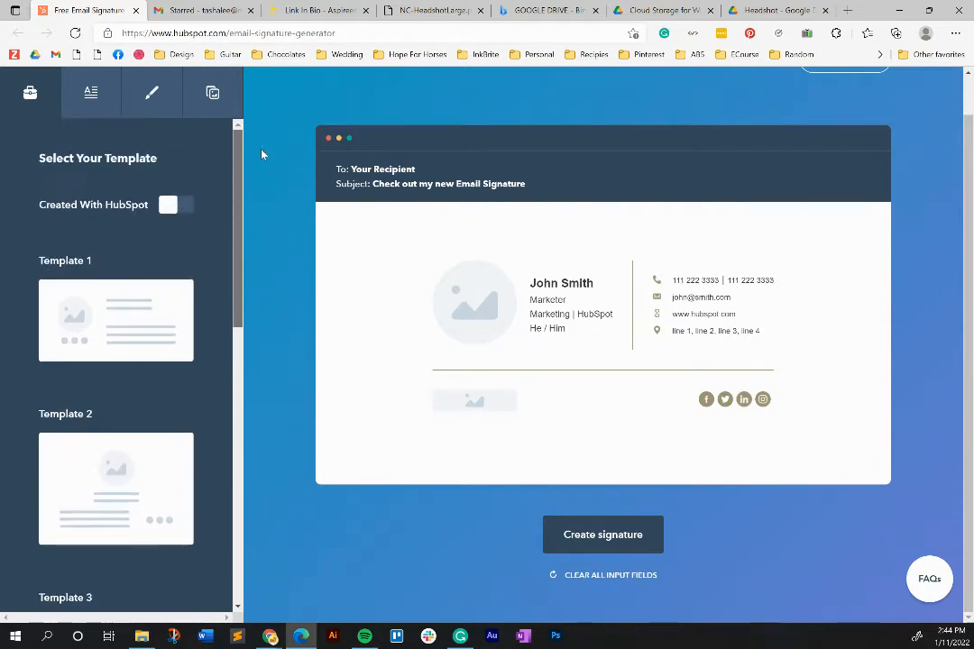
click(185, 206)
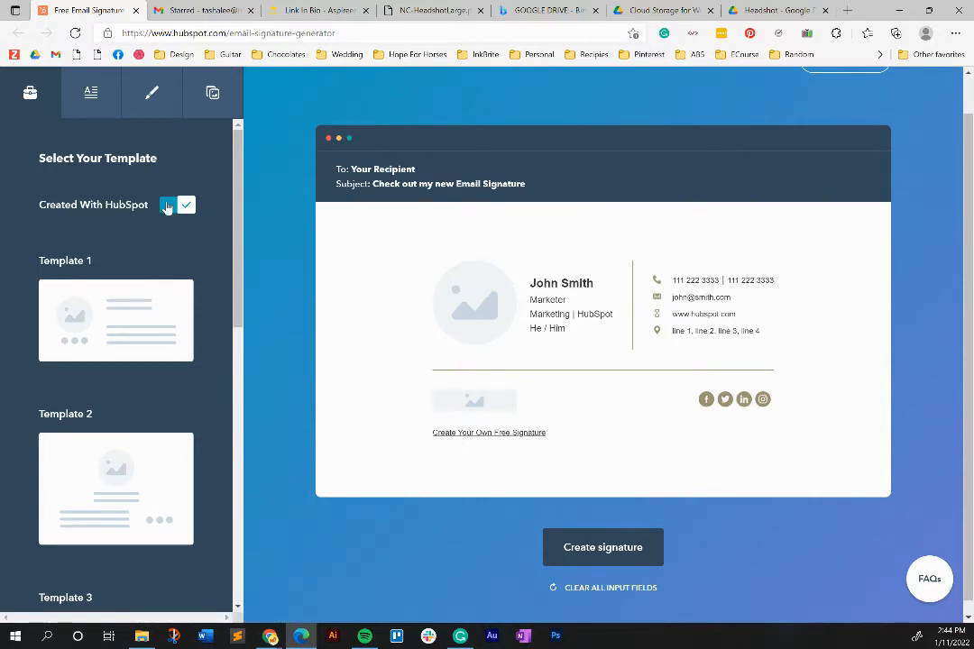
click(168, 211)
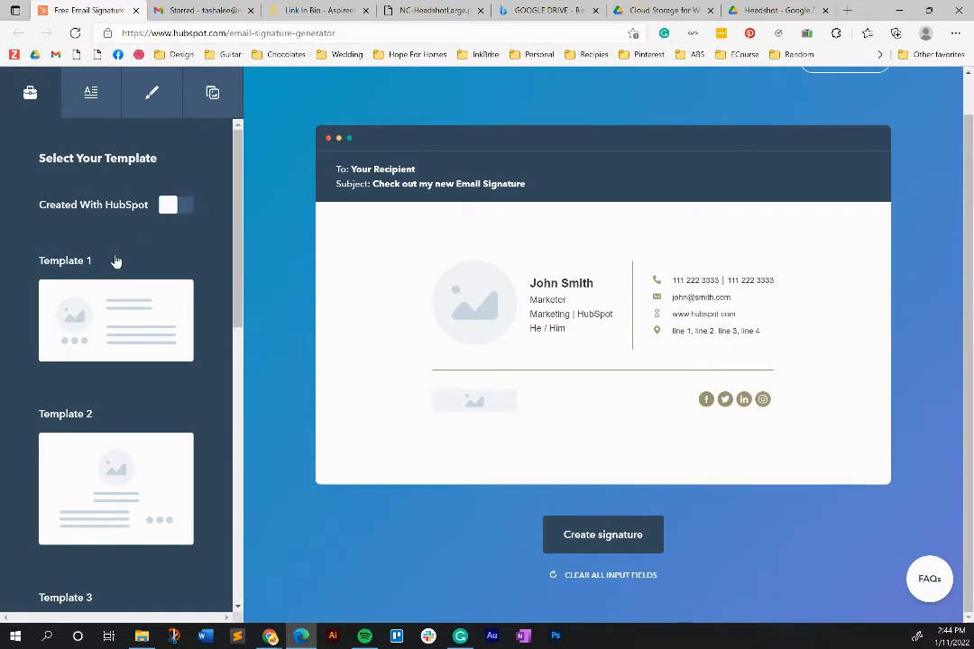
- Enter the person's first and last name and the job title Visual Brand Strategist
click(91, 98)
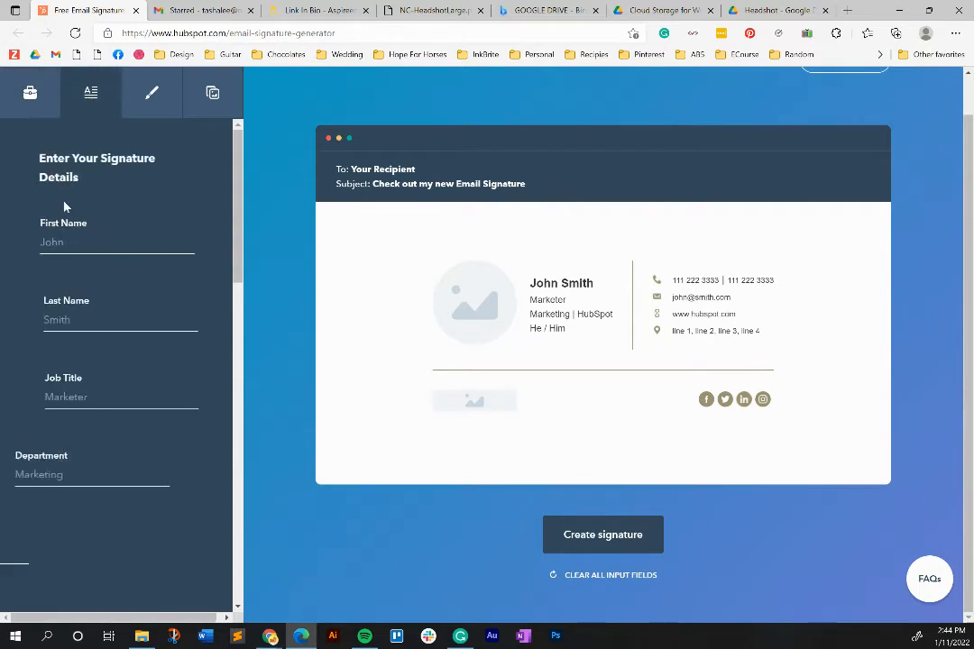
click(106, 248)
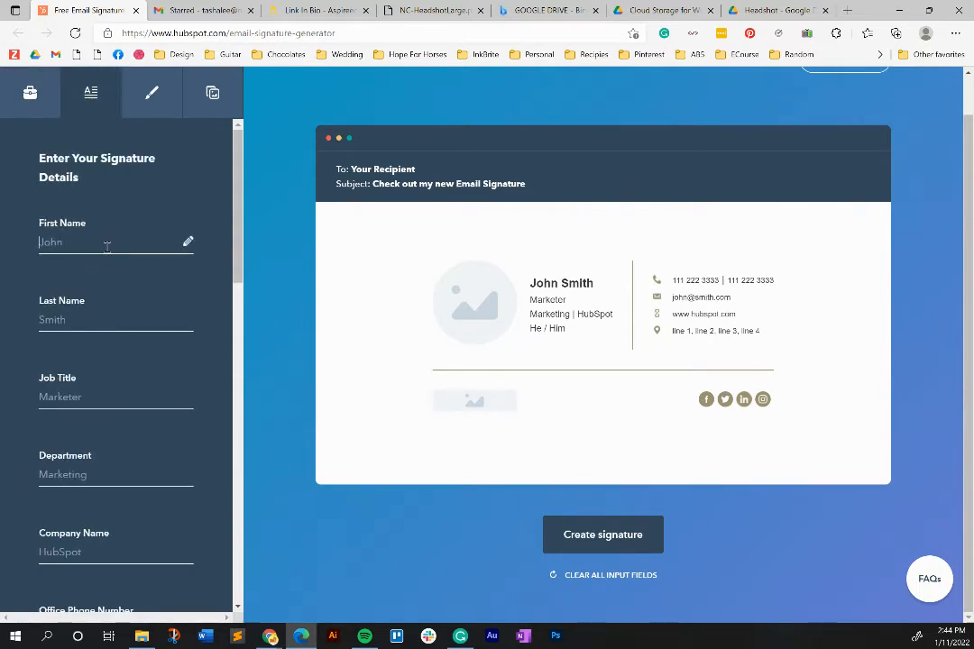
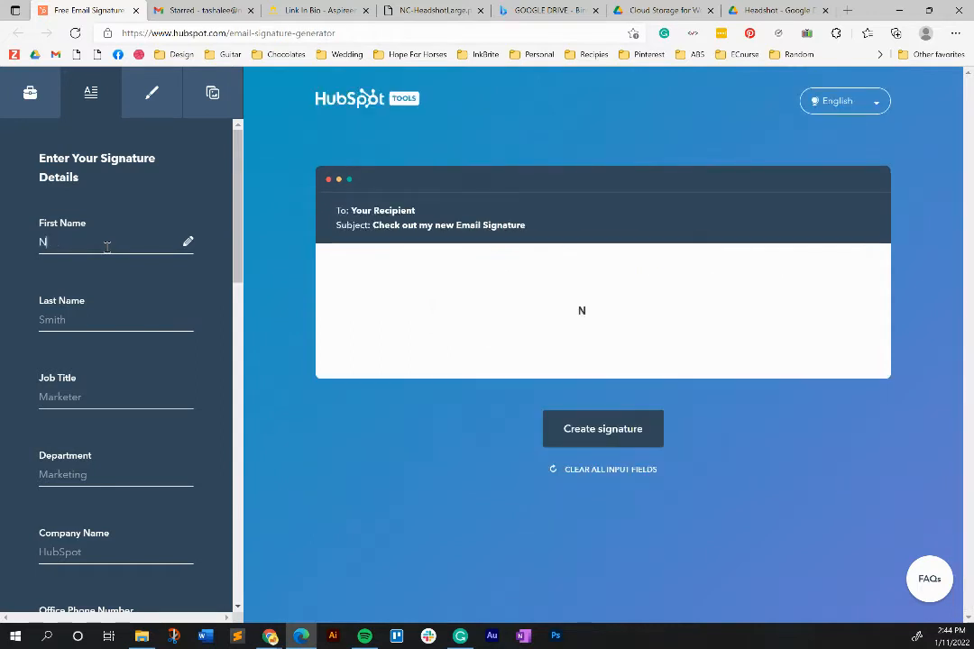
key(Tab)
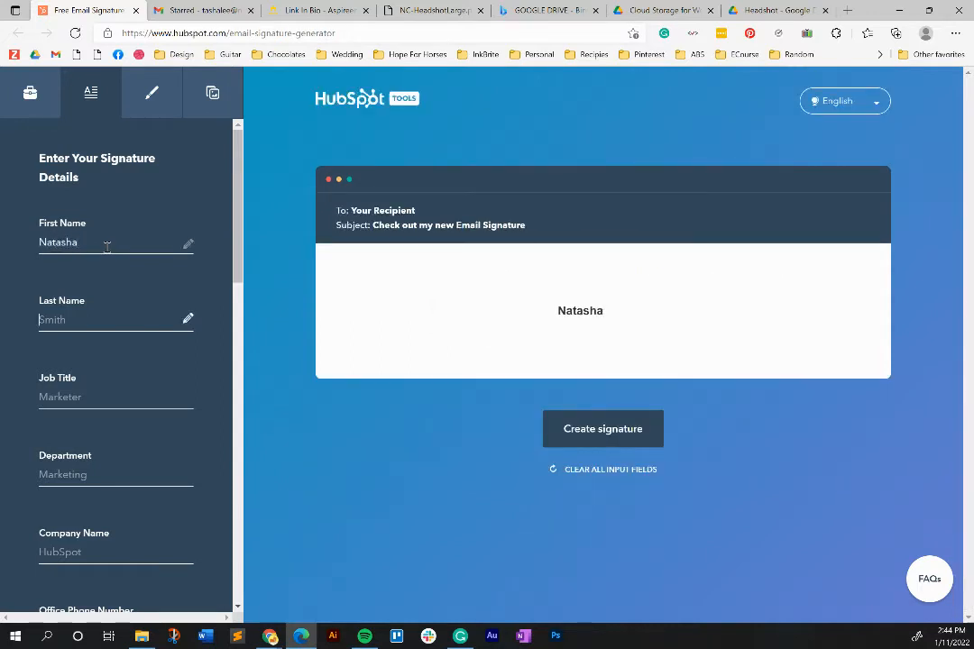
key(Tab)
text(Vis)
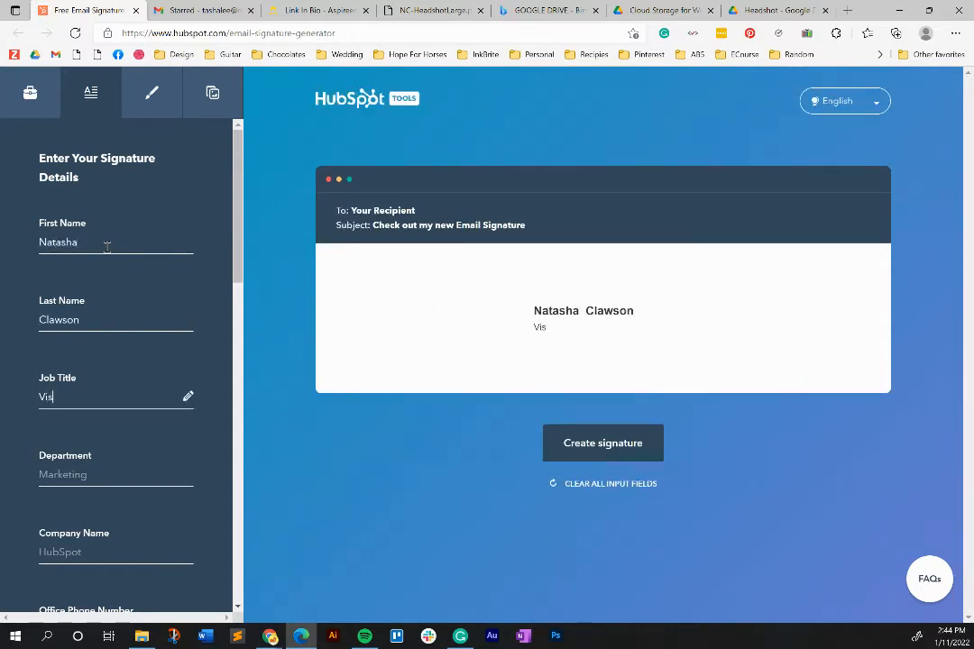
text(ual Brand Strategist)
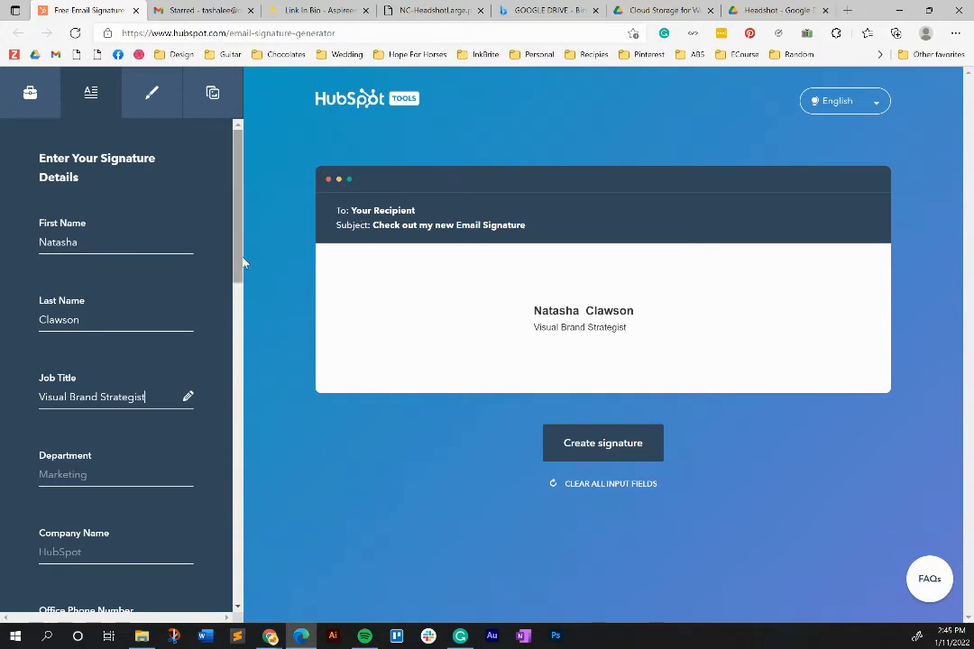
- Add the mobile phone number and the website aspireenco.com
scroll(242, 266, down, 2)
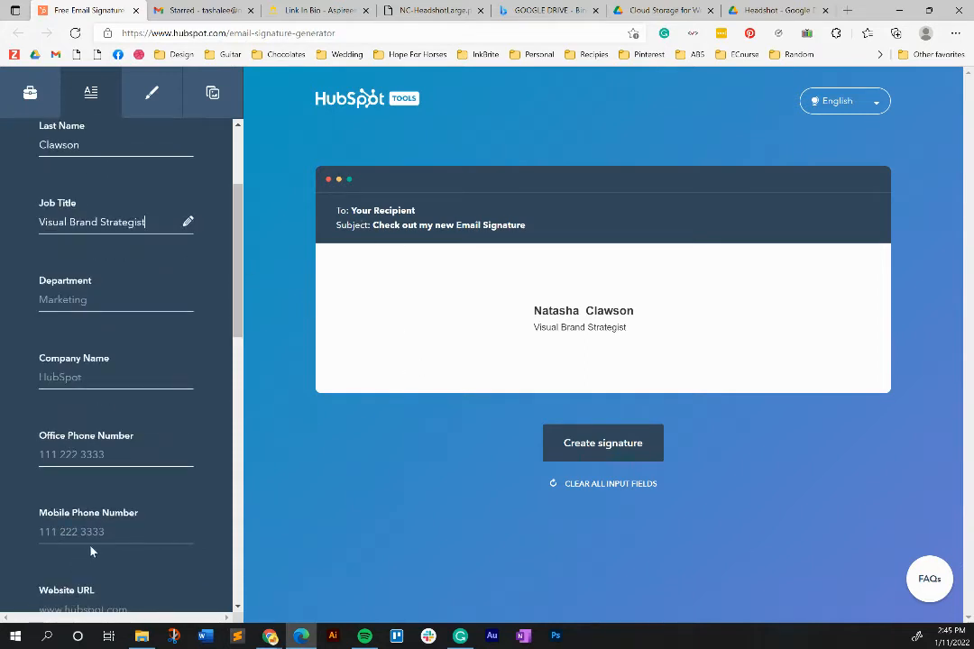
click(105, 531)
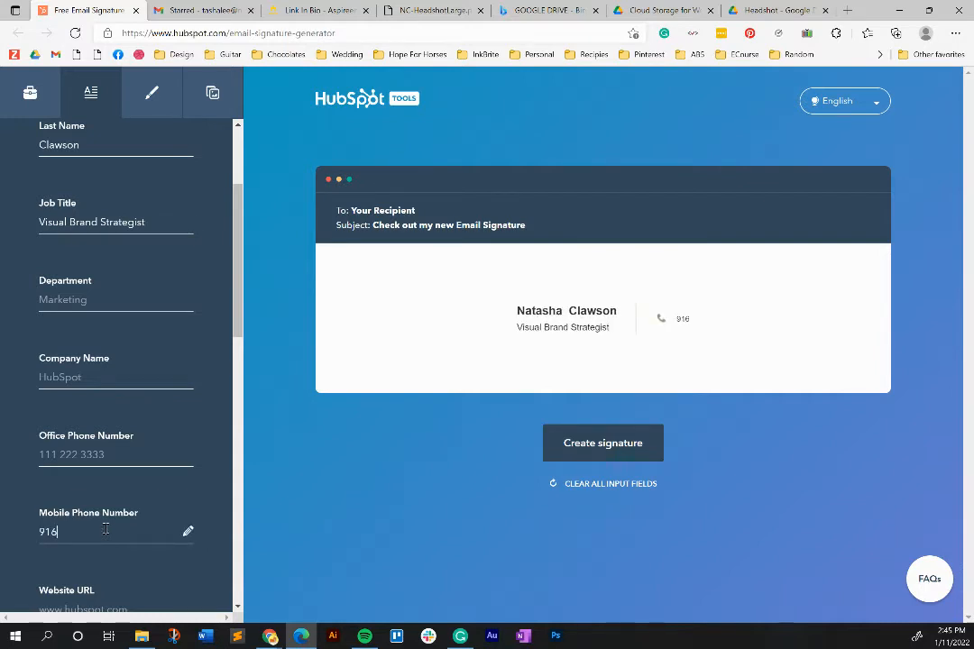
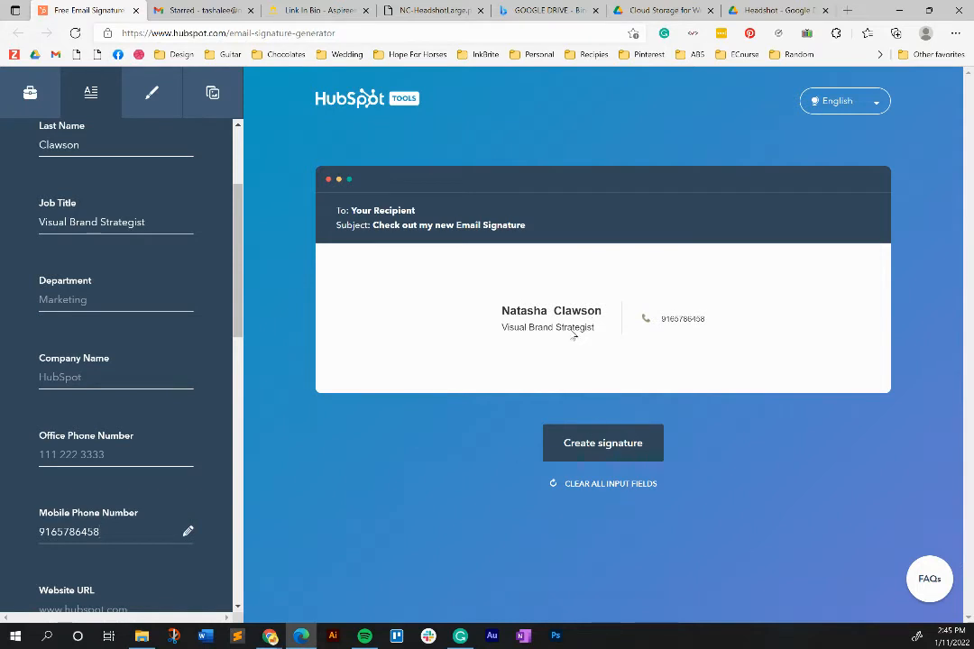
scroll(239, 298, down, 1)
scroll(239, 311, down, 4)
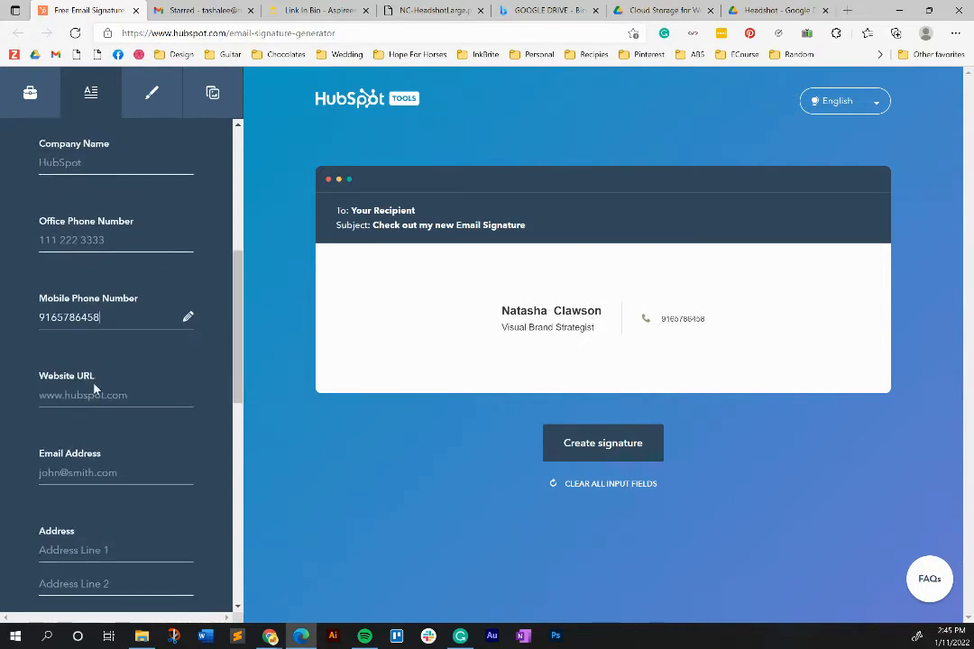
click(95, 388)
text(aspireenco.com)
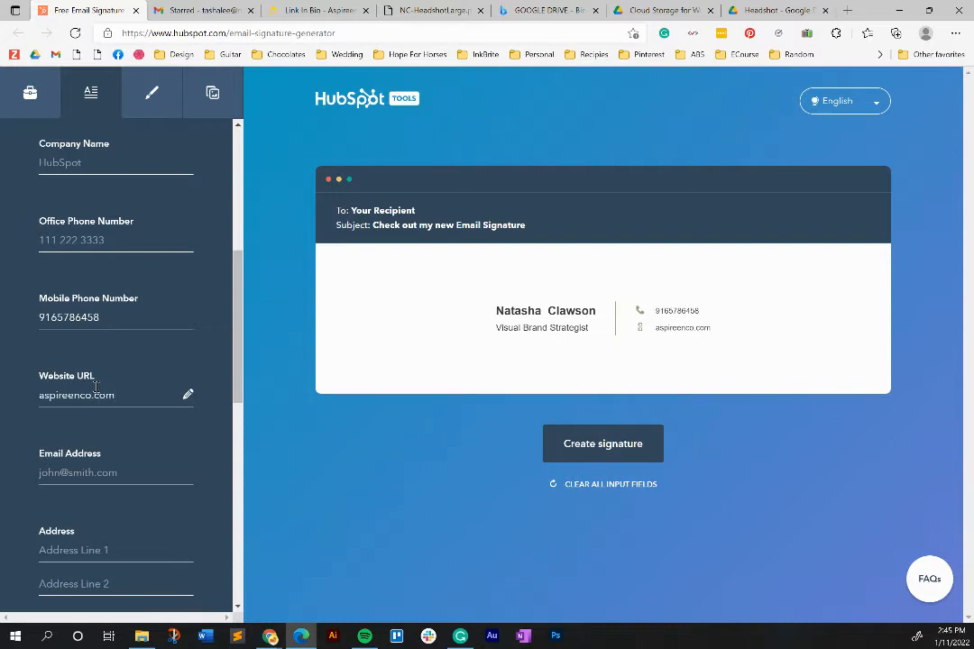
- Enter the e-mail address at aspireenco.com, correcting a typo along the way
key(Tab)
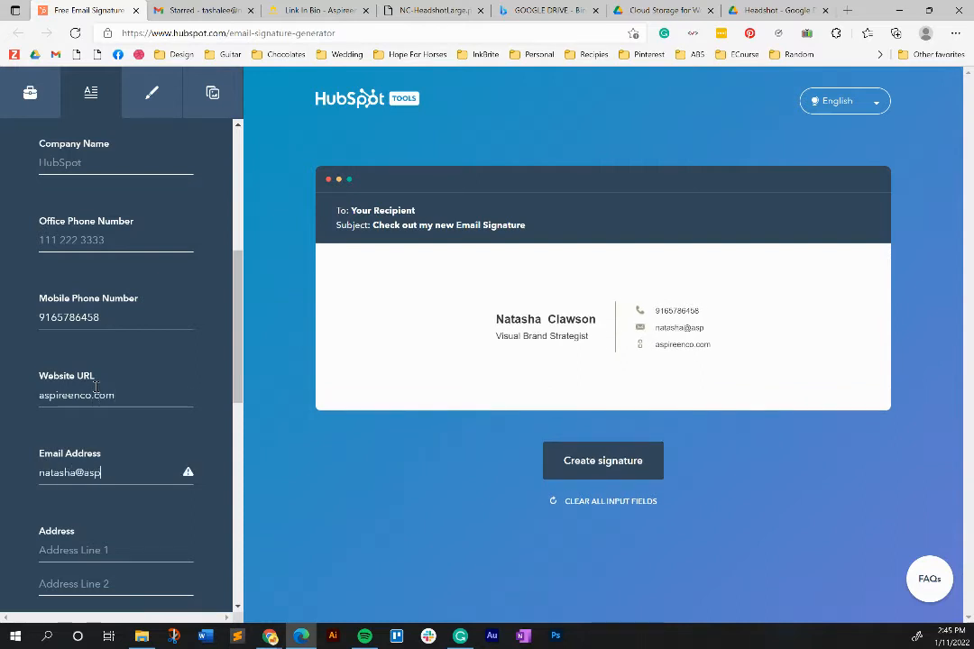
key(Tab)
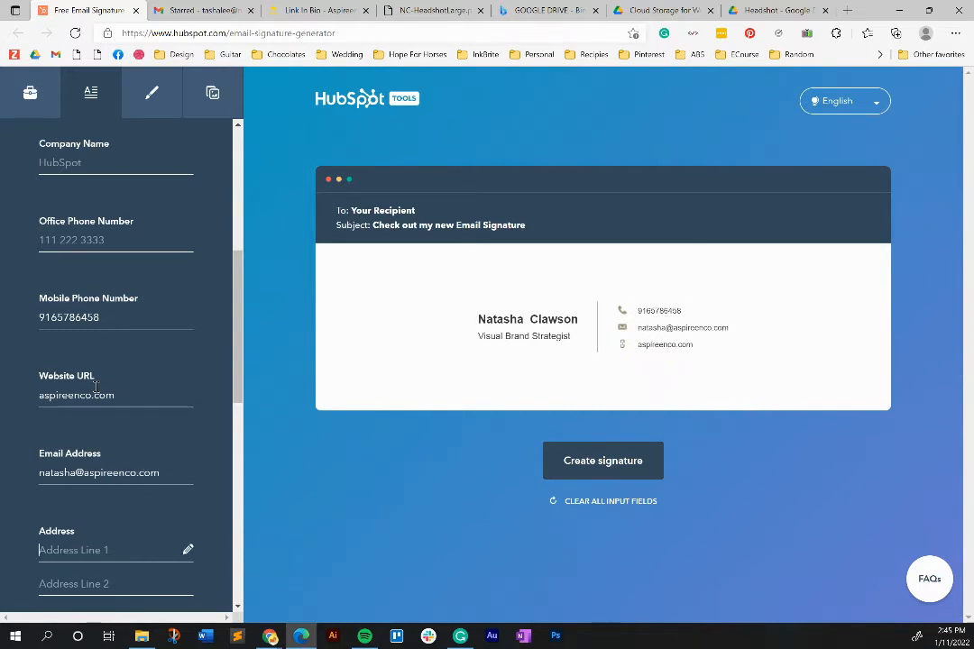
drag(238, 290, 233, 457)
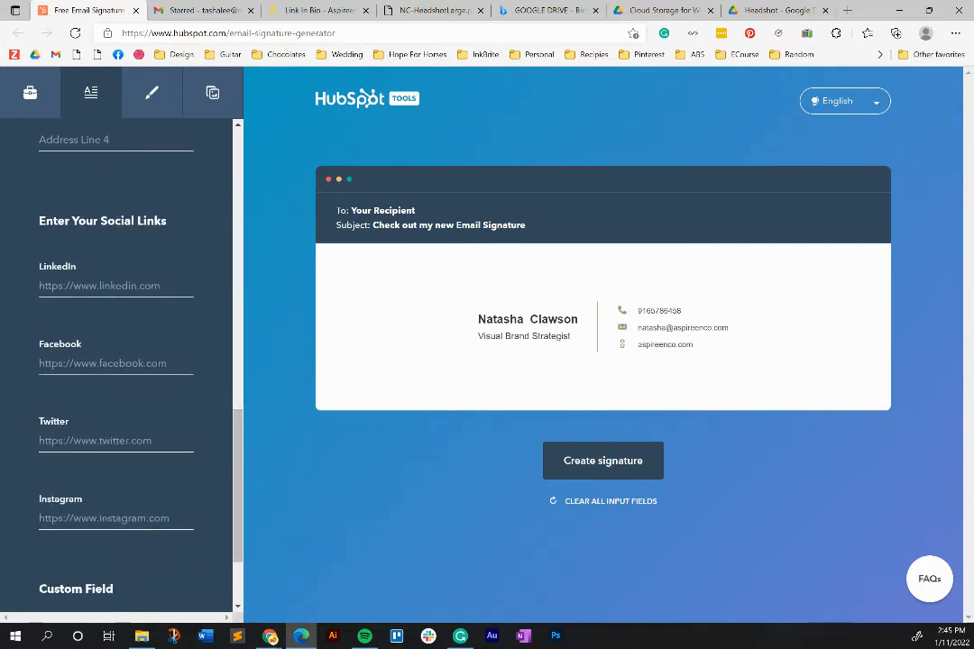
key(alt+Tab)
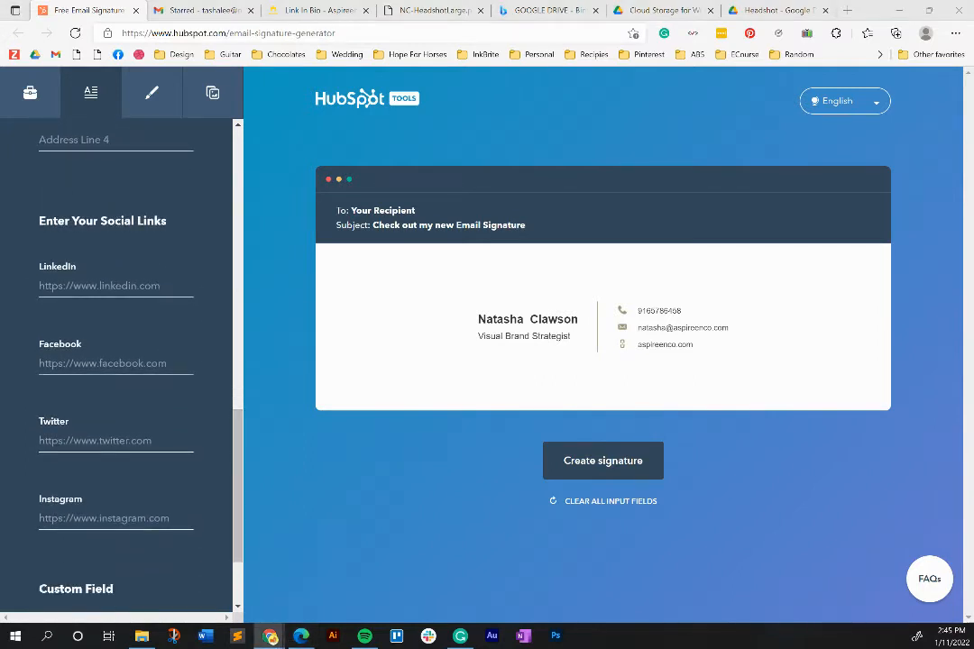
- Paste the LinkedIn, Facebook and Instagram profile URLs into the Social Links fields
click(126, 284)
key(ctrl+v)
key(alt+Tab)
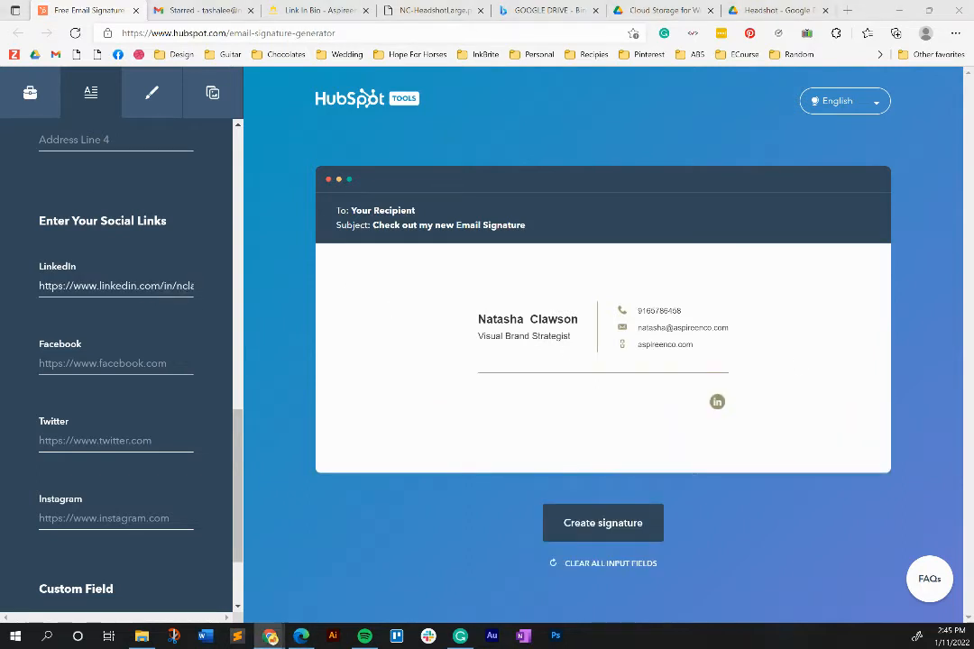
click(143, 359)
text(https://www.facebook.com/aspireencompany)
key(alt+Tab)
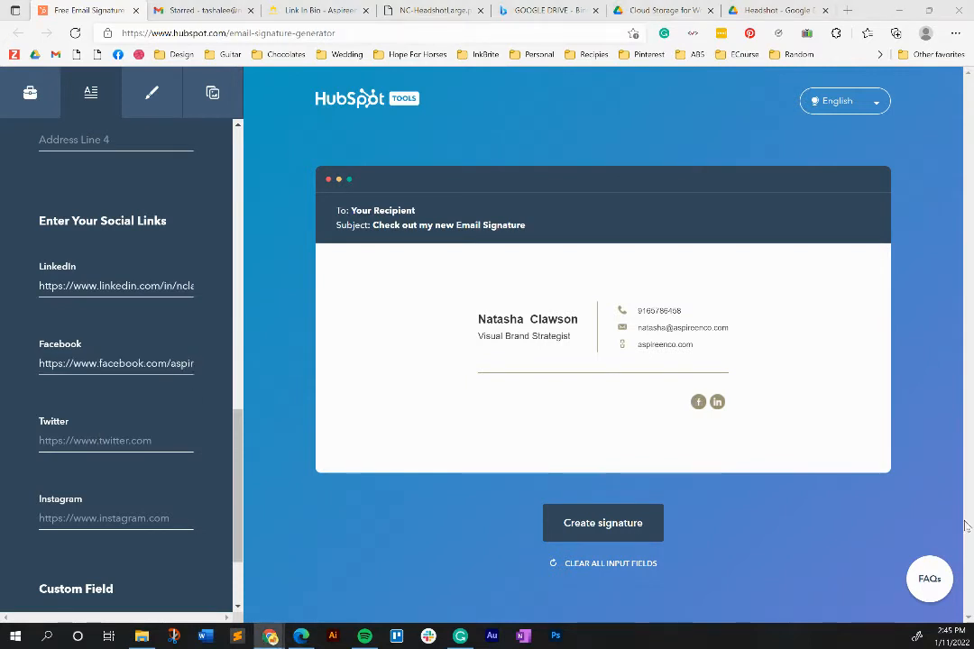
click(167, 521)
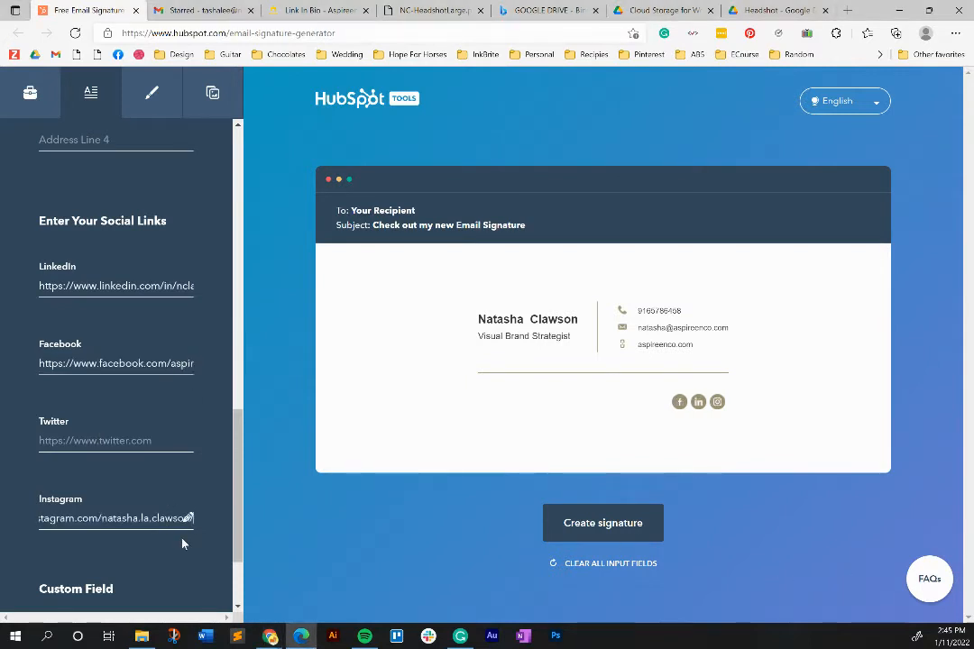
scroll(135, 469, down, 2)
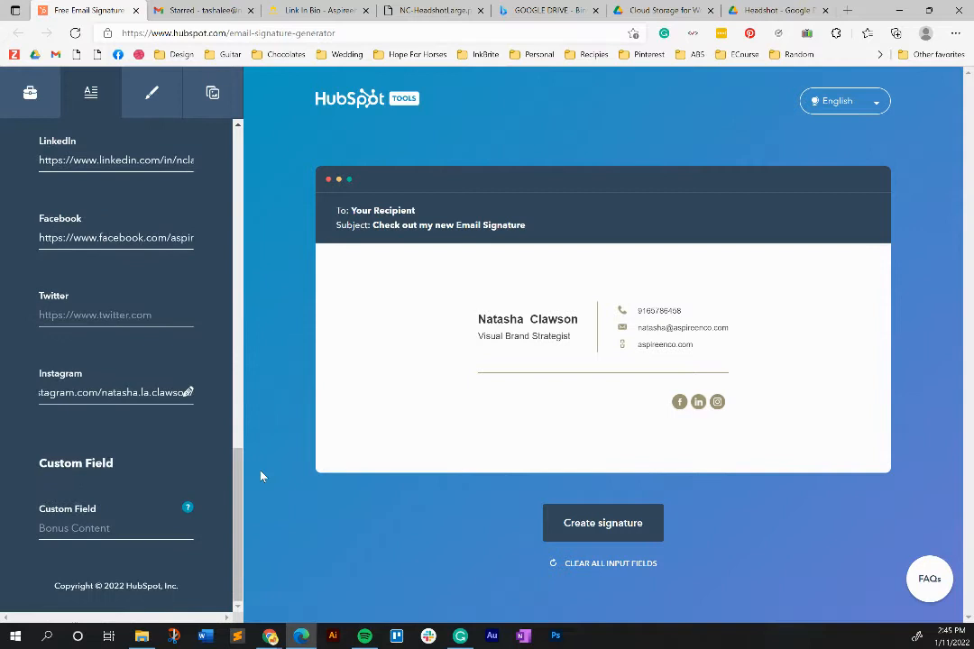
- Type 'Custom Content' into the Custom Field, then delete it to leave it empty
click(102, 529)
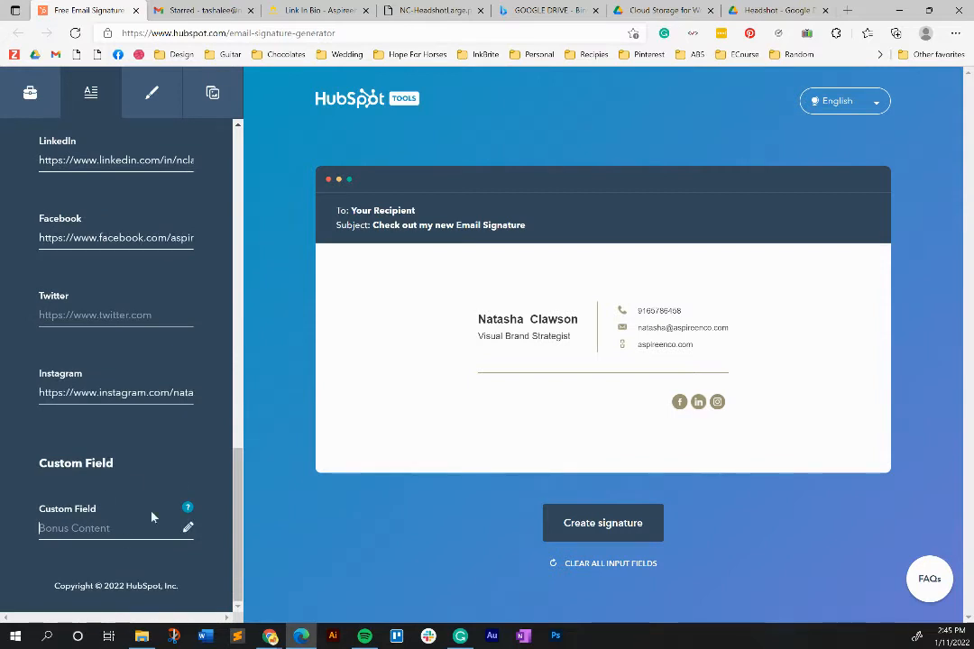
text(Custom Cont)
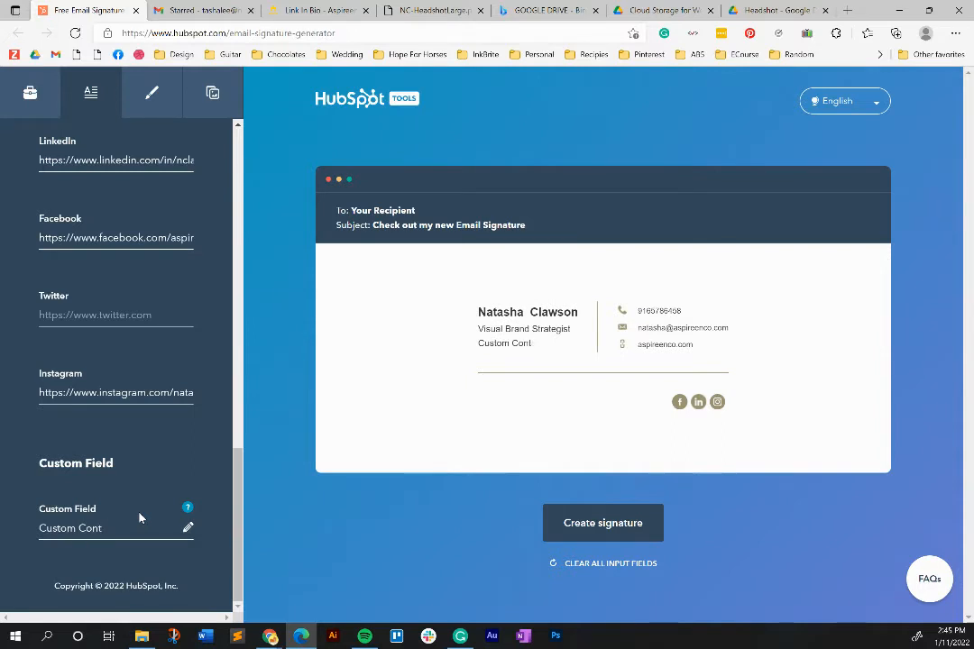
text(ent)
drag(121, 530, 0, 534)
key(BackSpace)
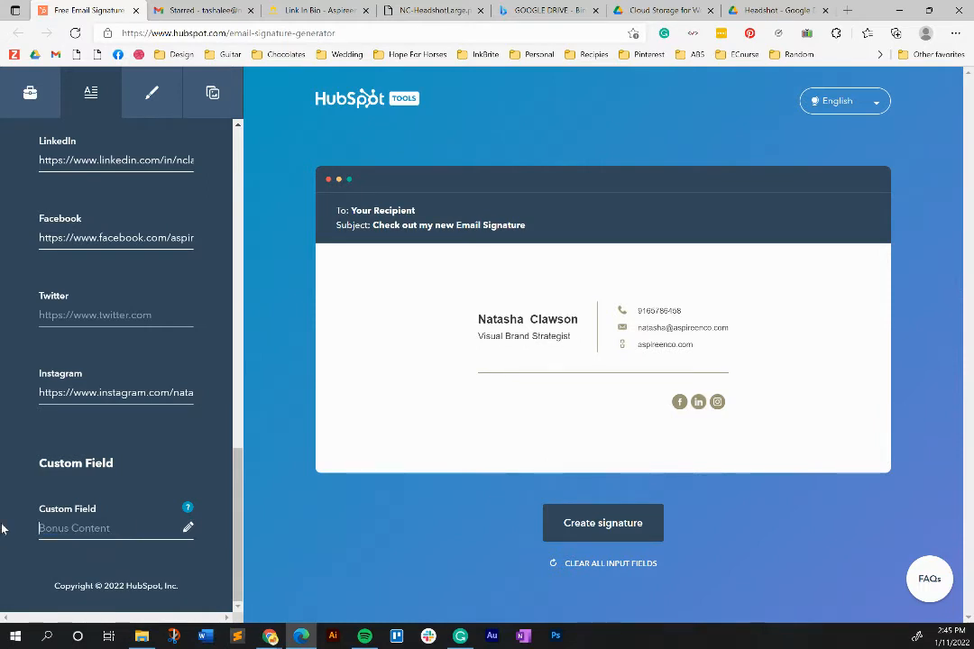
- In the styling options, try a green theme colour with the colour picker
click(150, 96)
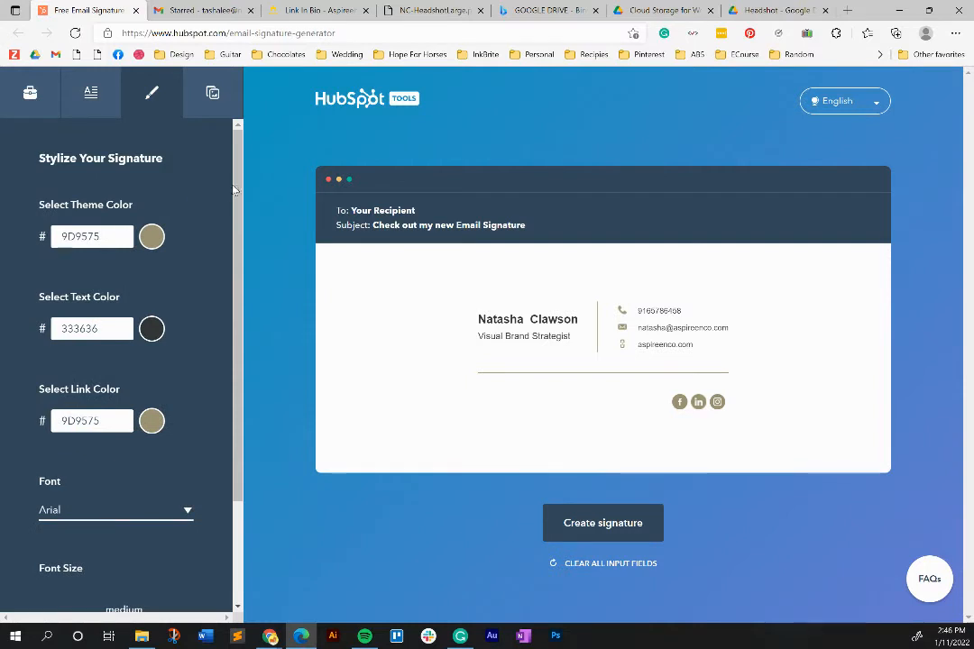
drag(100, 233, 16, 240)
key(ctrl+c)
click(88, 236)
click(153, 242)
drag(76, 290, 155, 274)
drag(87, 360, 112, 354)
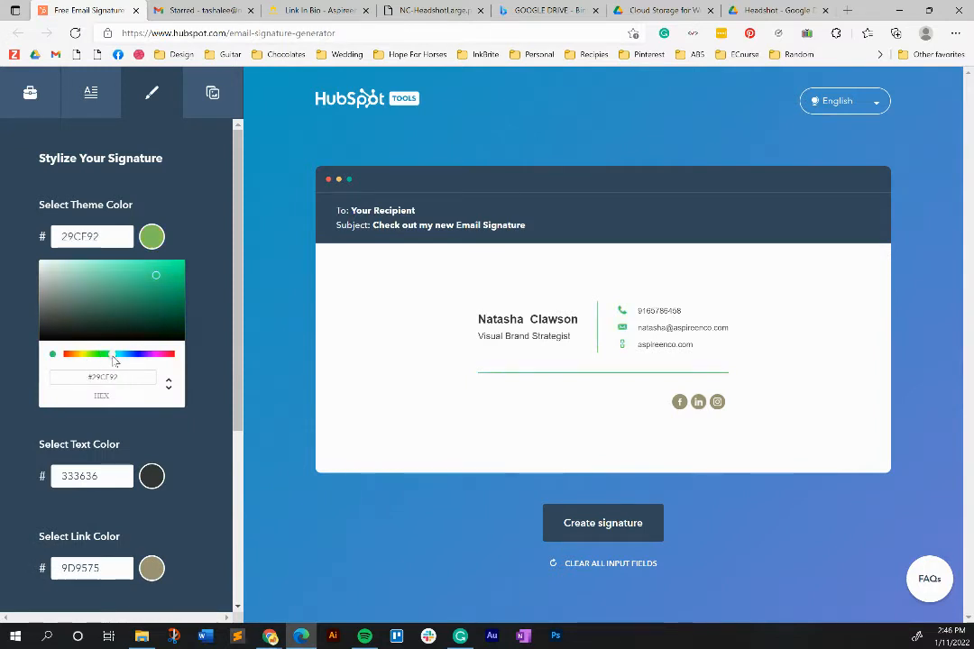
click(164, 274)
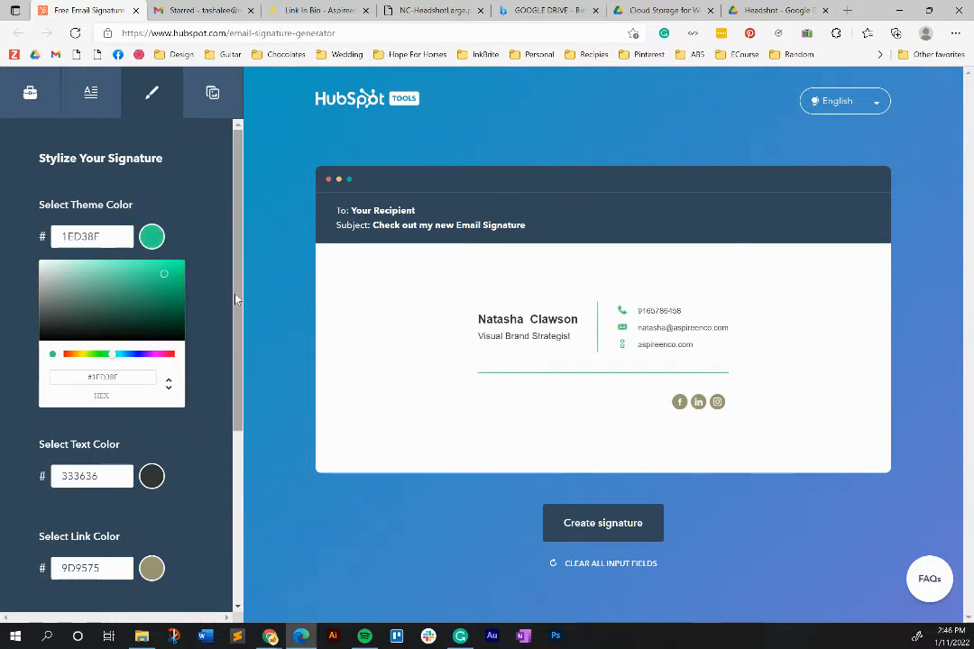
click(152, 236)
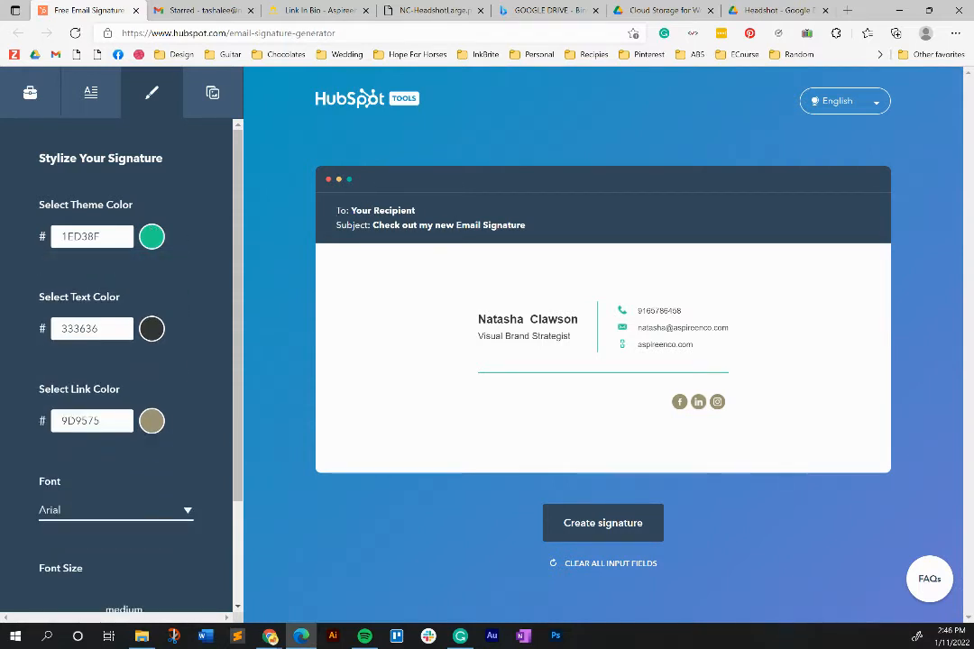
- Restore the theme colour to 9D9575, checking text colour 333636 and link colour 9D9575
key(alt+Tab)
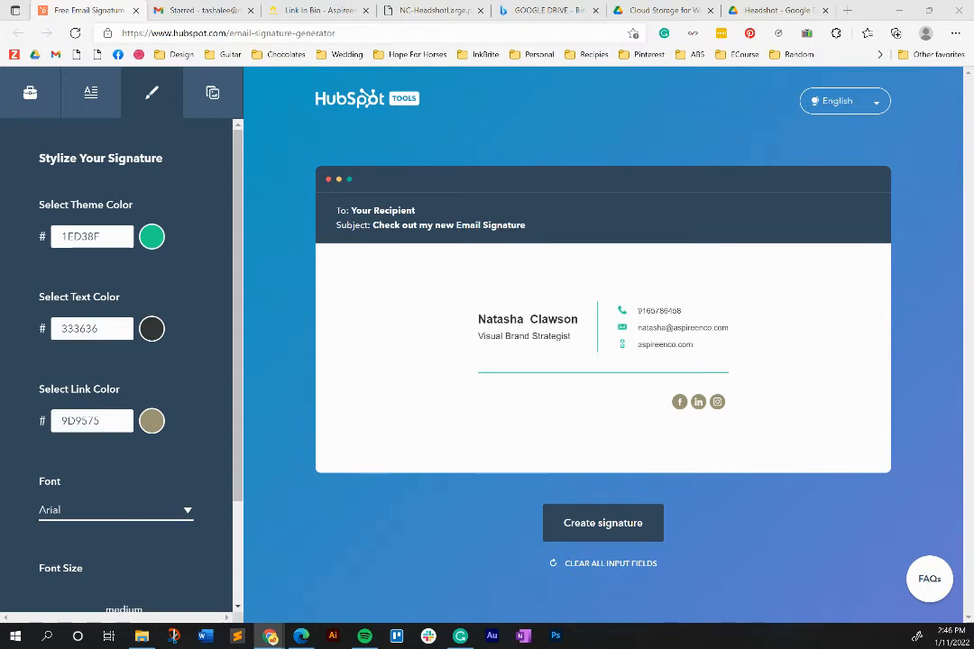
double_click(112, 237)
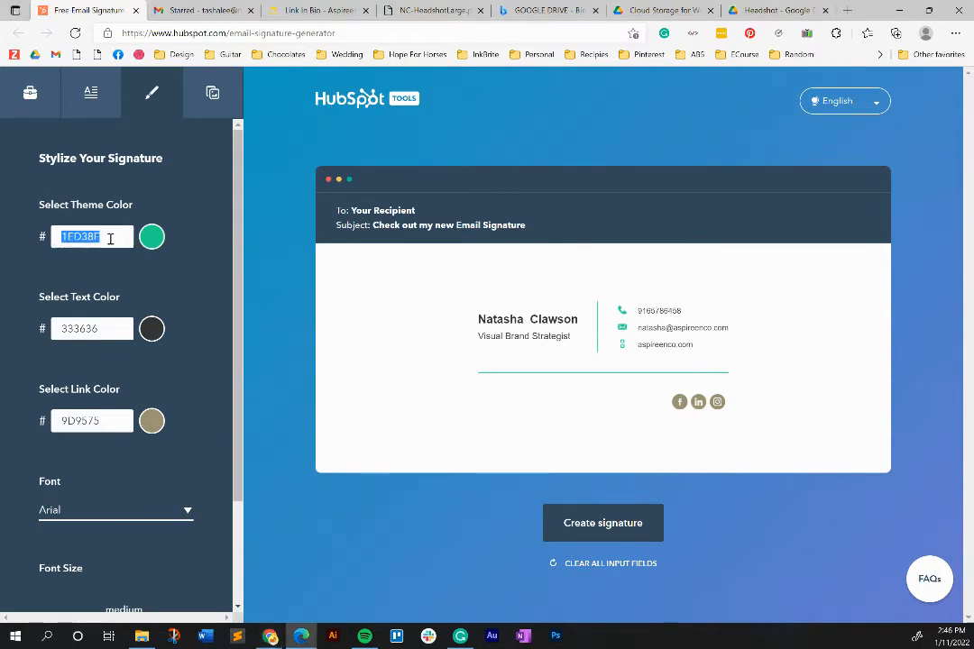
key(ctrl+v)
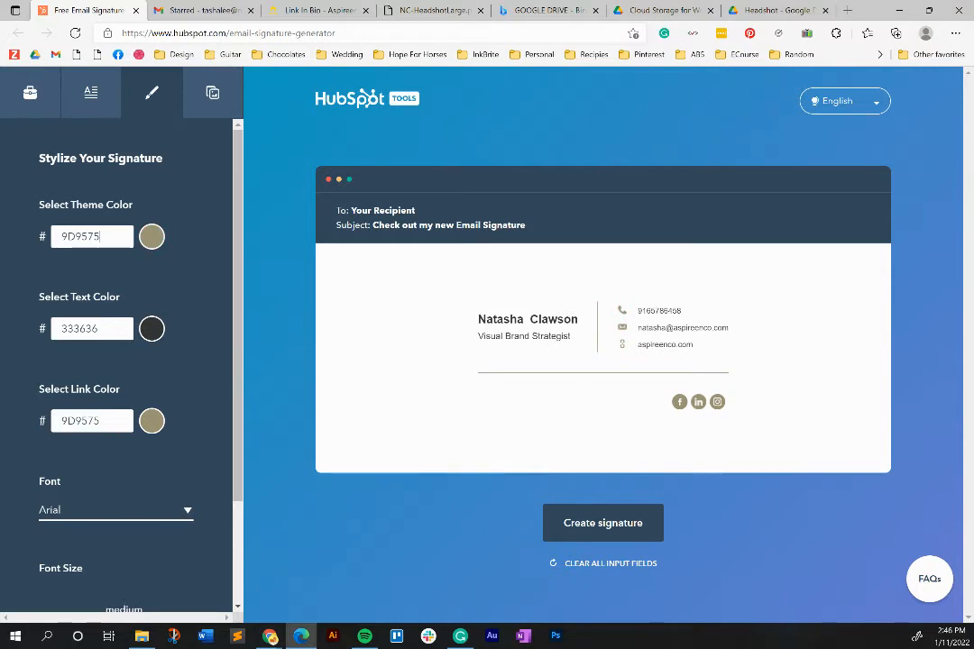
key(alt+Tab)
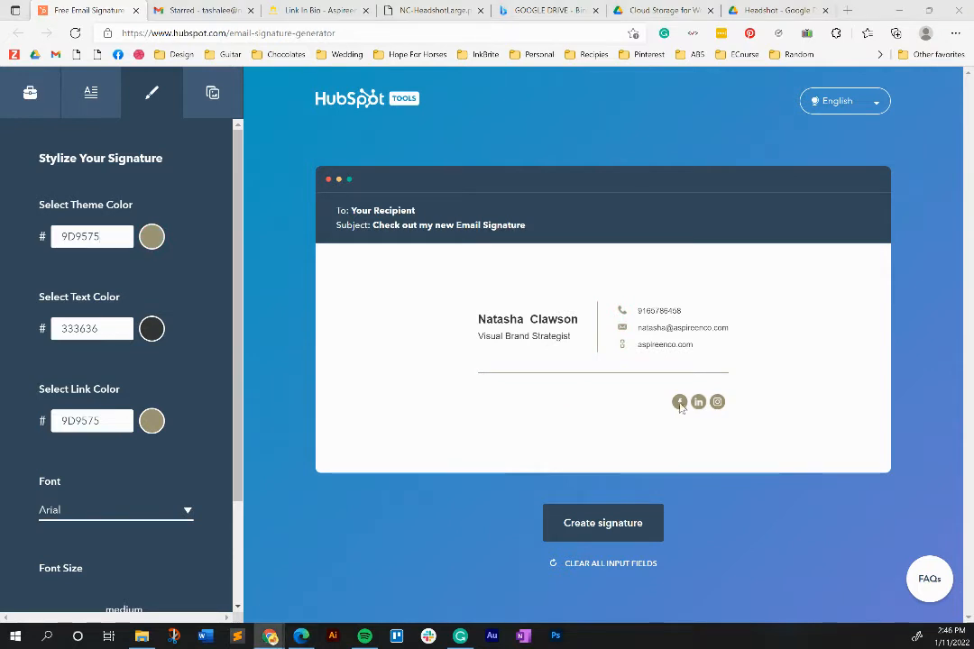
double_click(112, 333)
click(113, 333)
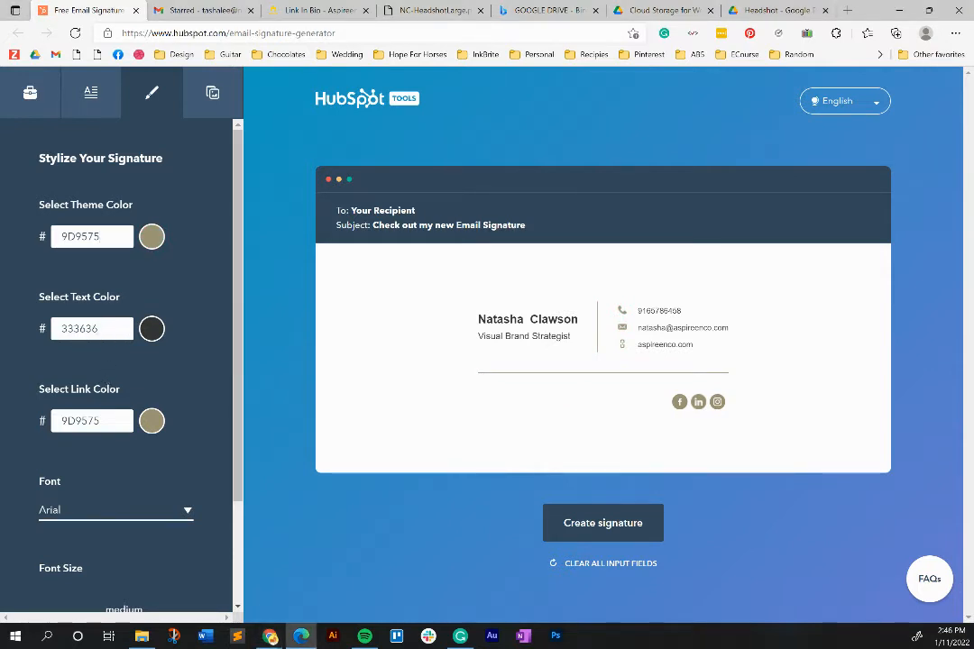
click(270, 636)
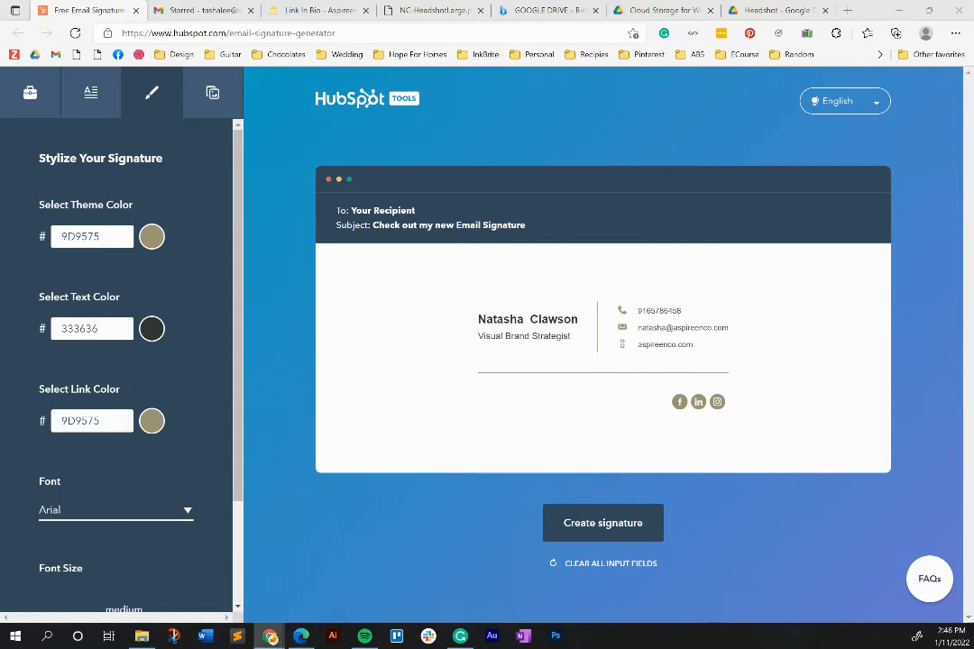
double_click(108, 421)
click(107, 416)
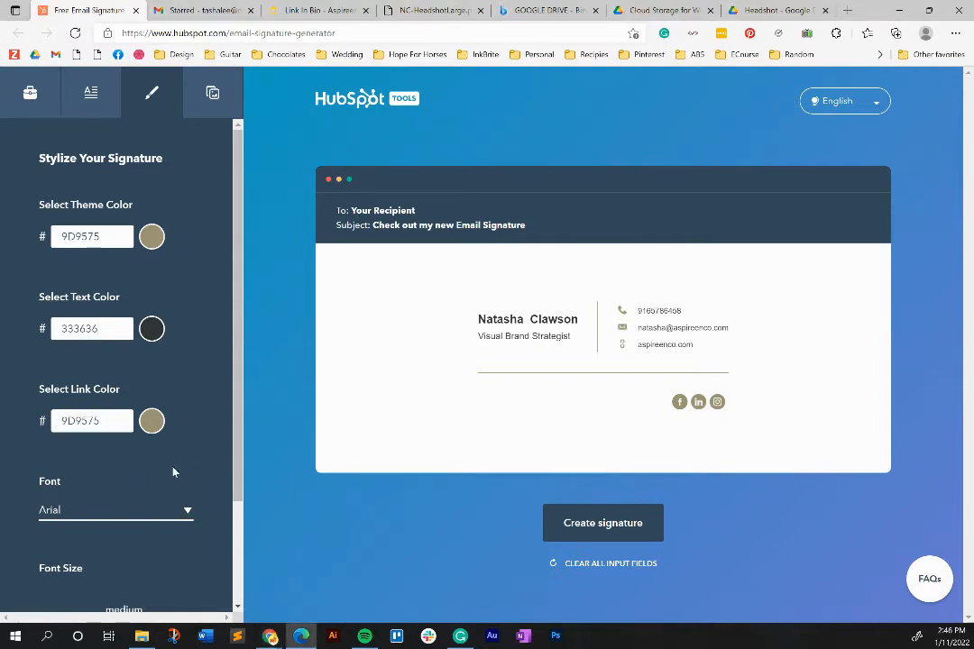
scroll(240, 330, down, 1)
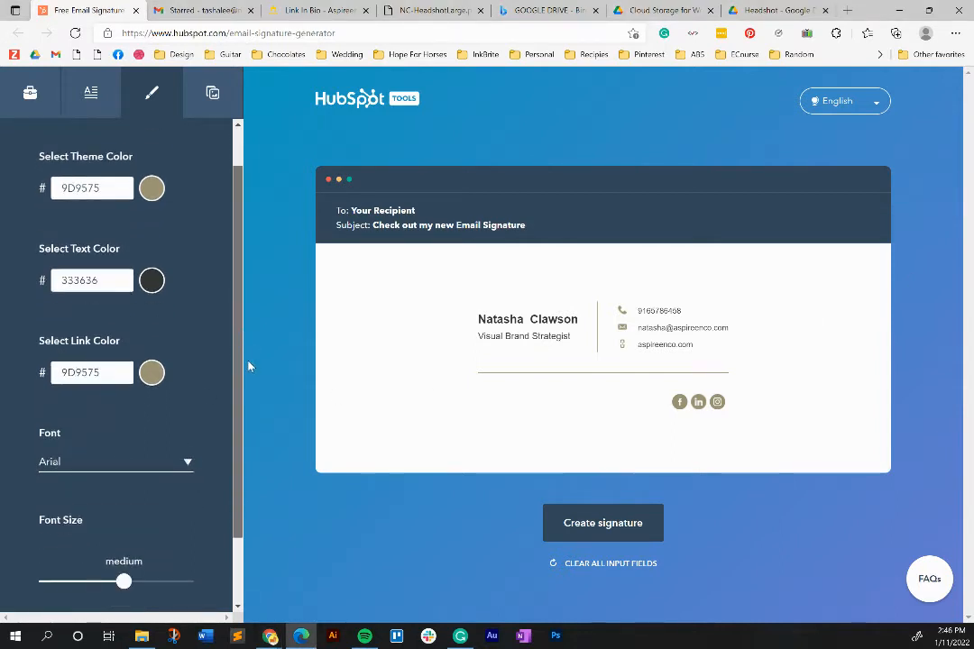
click(115, 462)
click(72, 490)
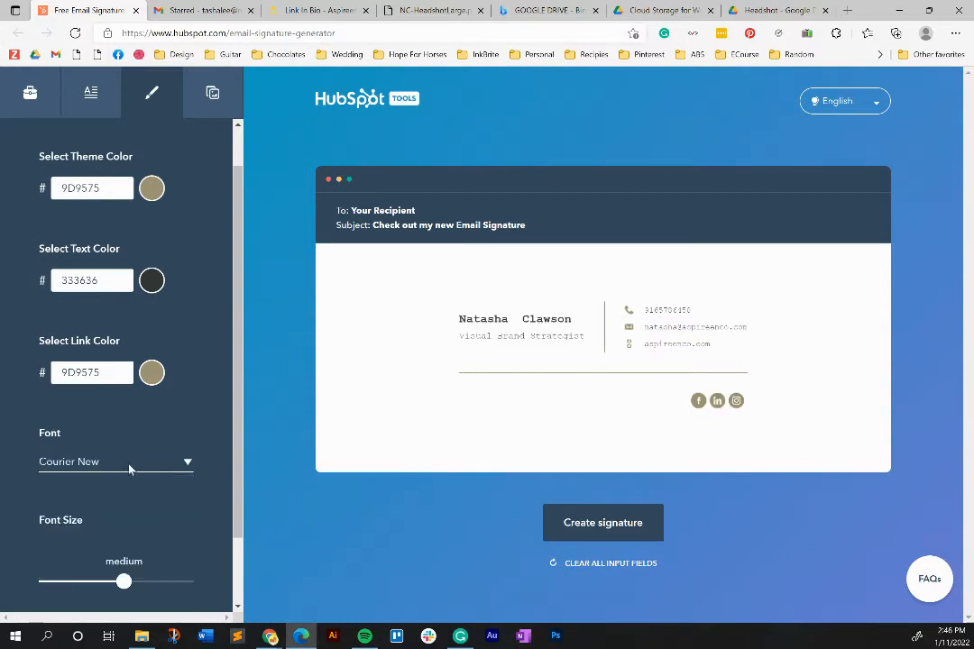
click(117, 463)
click(144, 522)
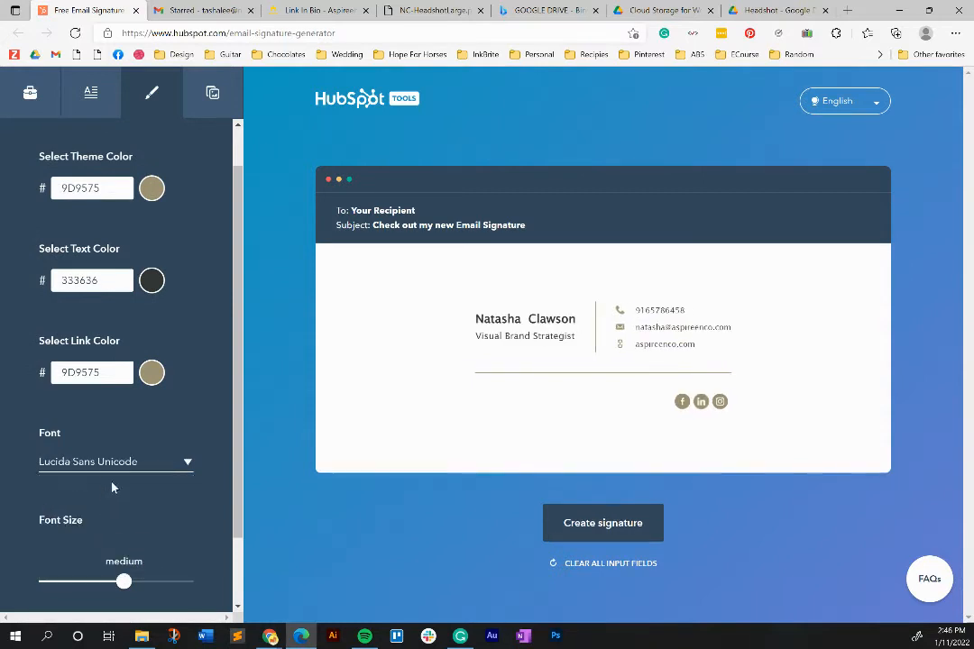
click(129, 469)
click(86, 548)
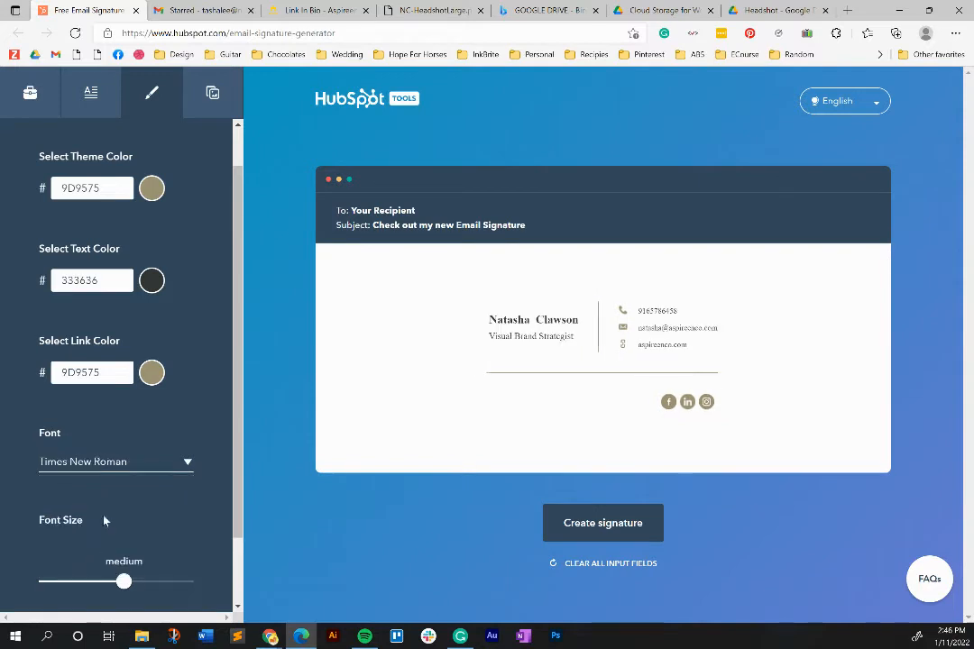
click(136, 460)
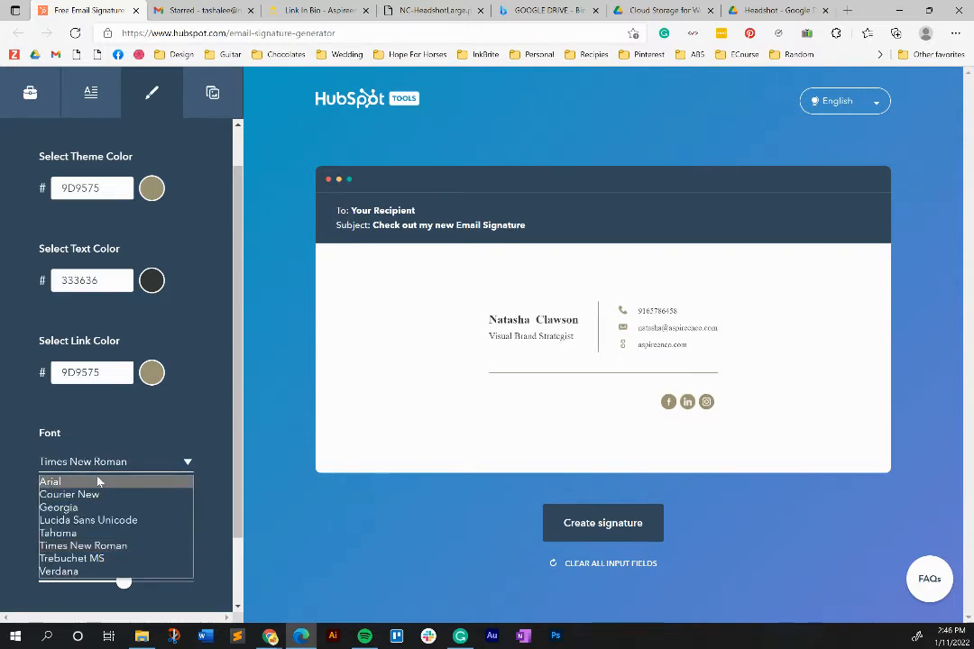
click(95, 483)
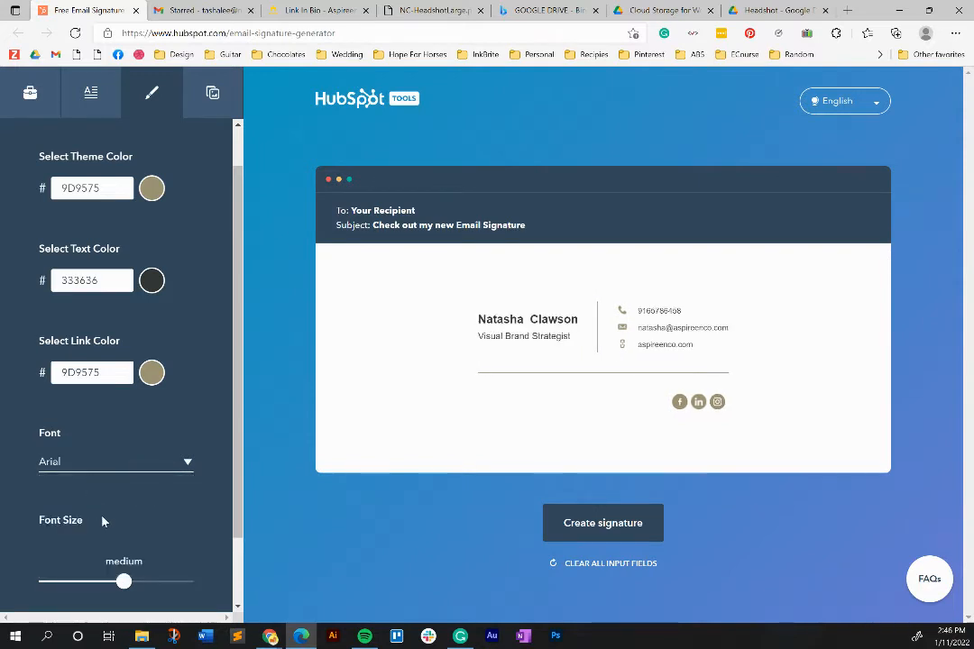
scroll(163, 580, down, 2)
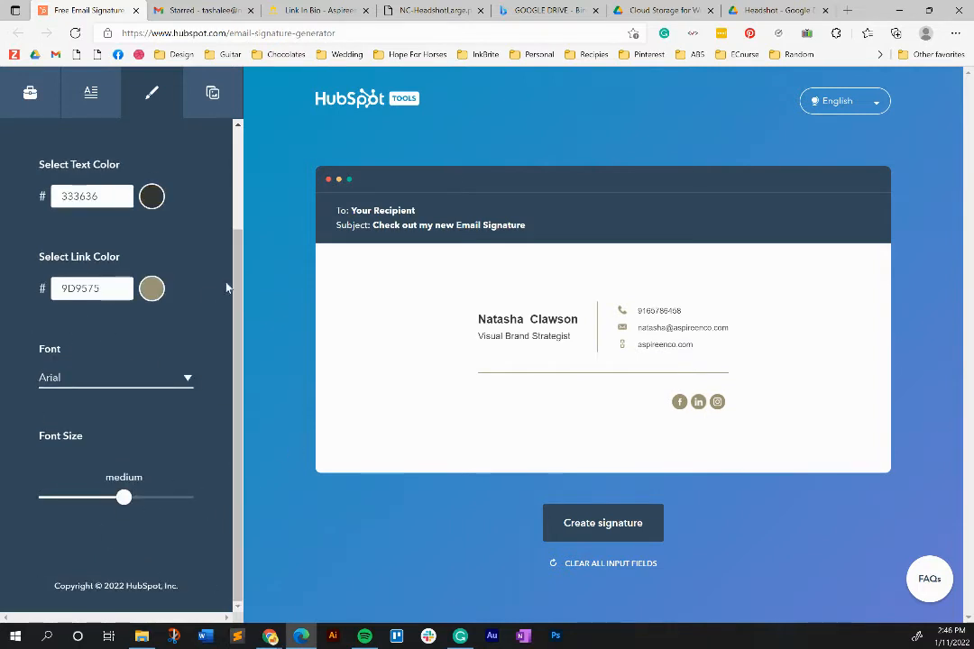
scroll(240, 265, up, 3)
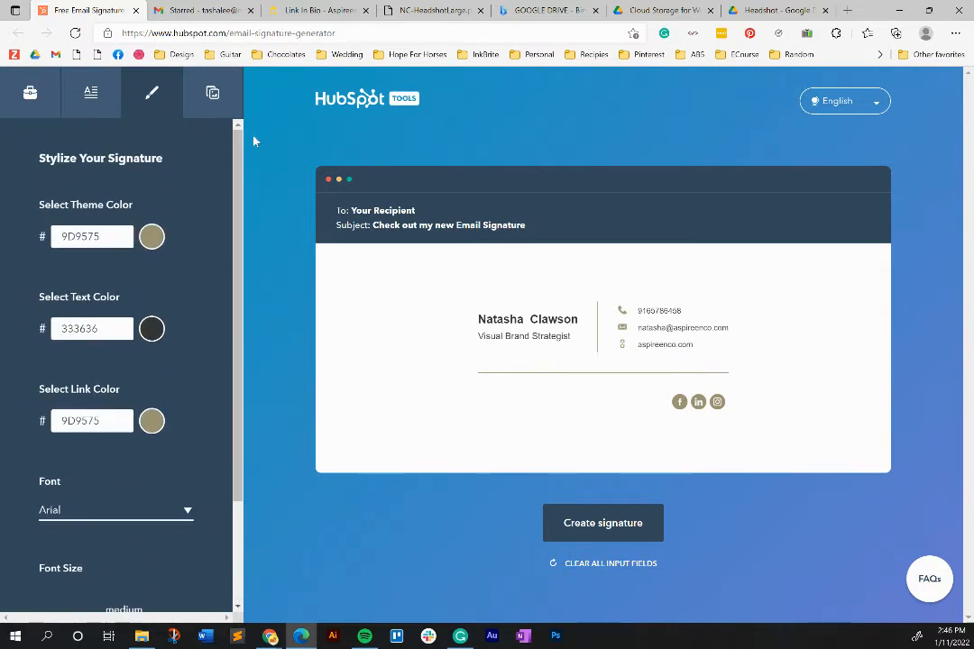
- Show the custom images and CTA section and read the Profile Picture upload help
click(213, 91)
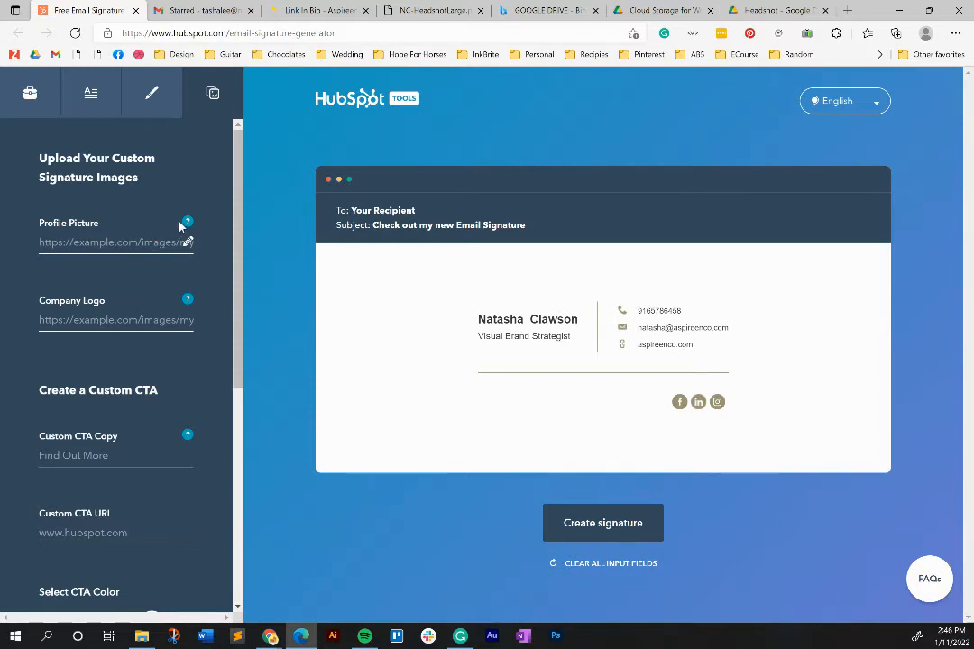
mouse_move(186, 228)
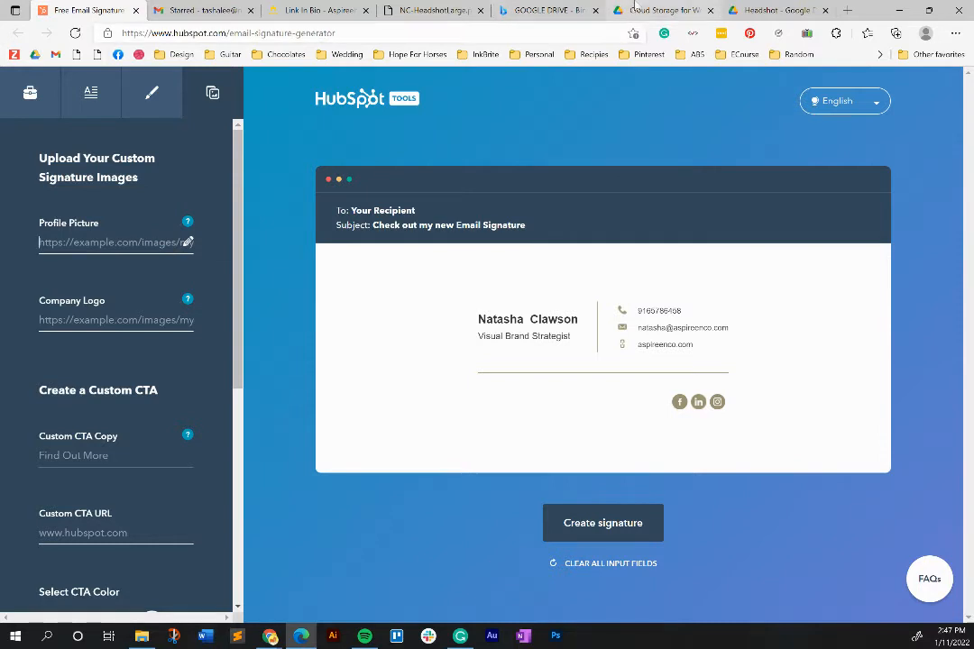
- Share natasha.jpg in Drive as viewable by anyone with the link and copy the link
click(781, 10)
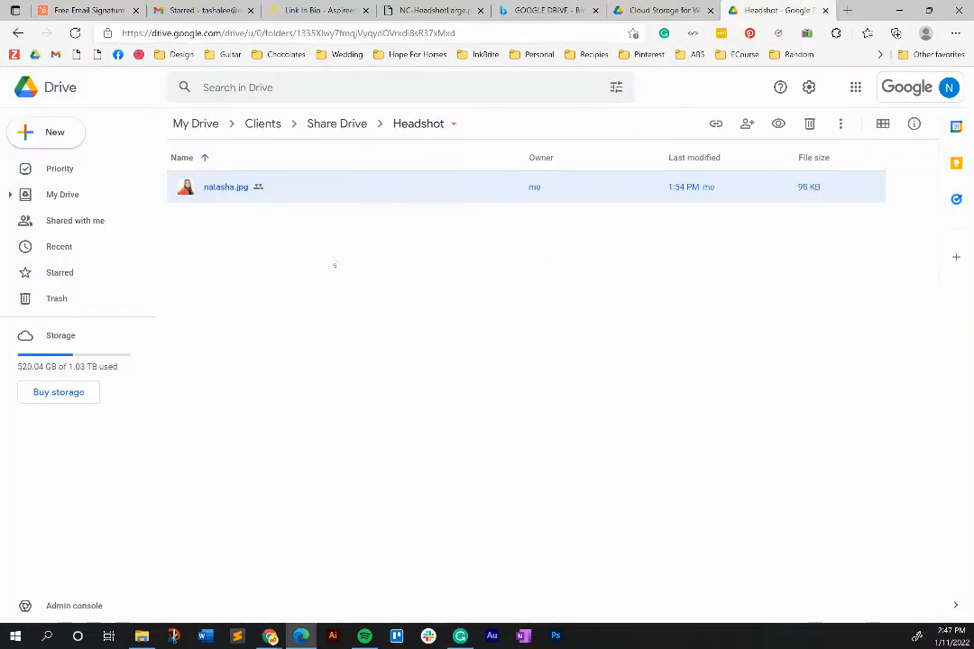
right_click(232, 188)
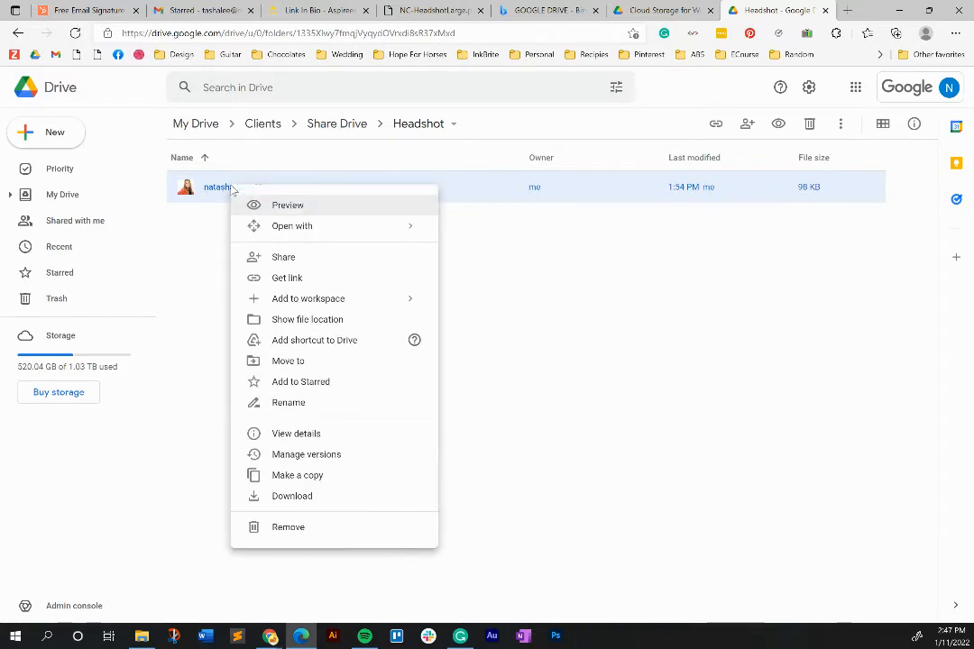
click(287, 262)
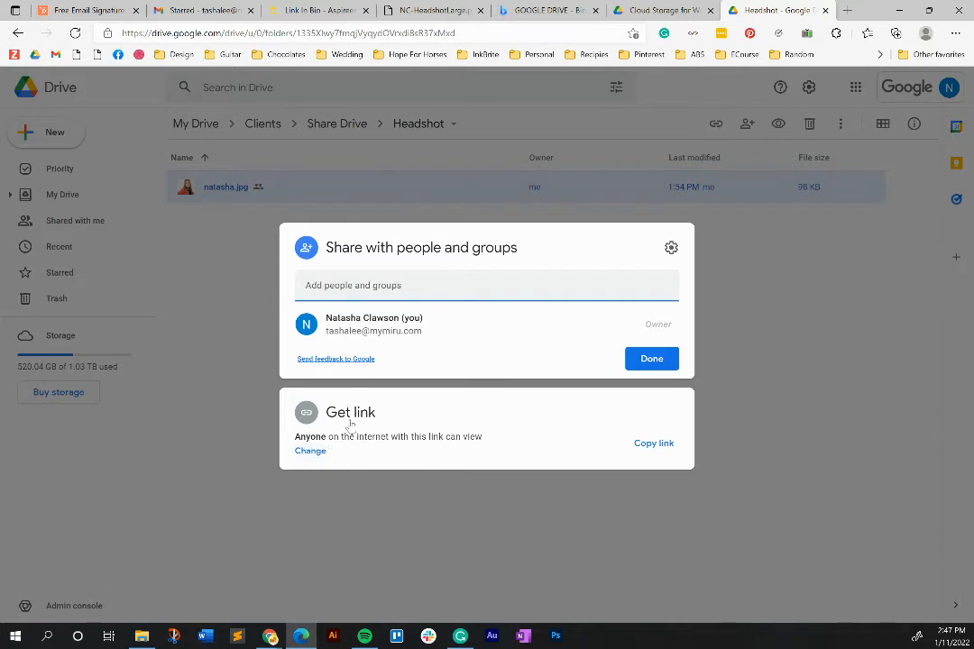
click(311, 442)
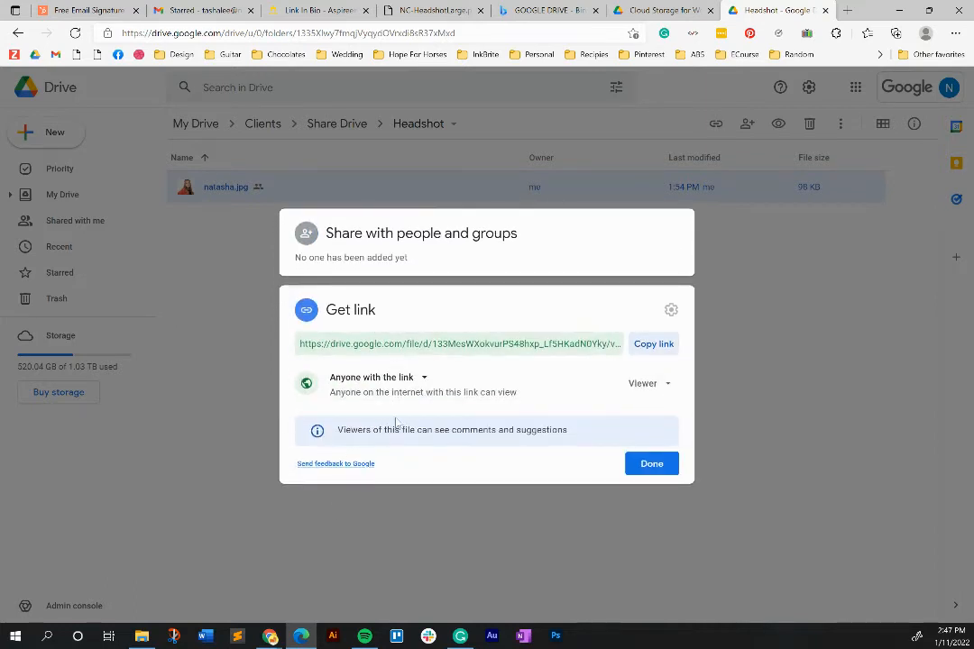
click(423, 379)
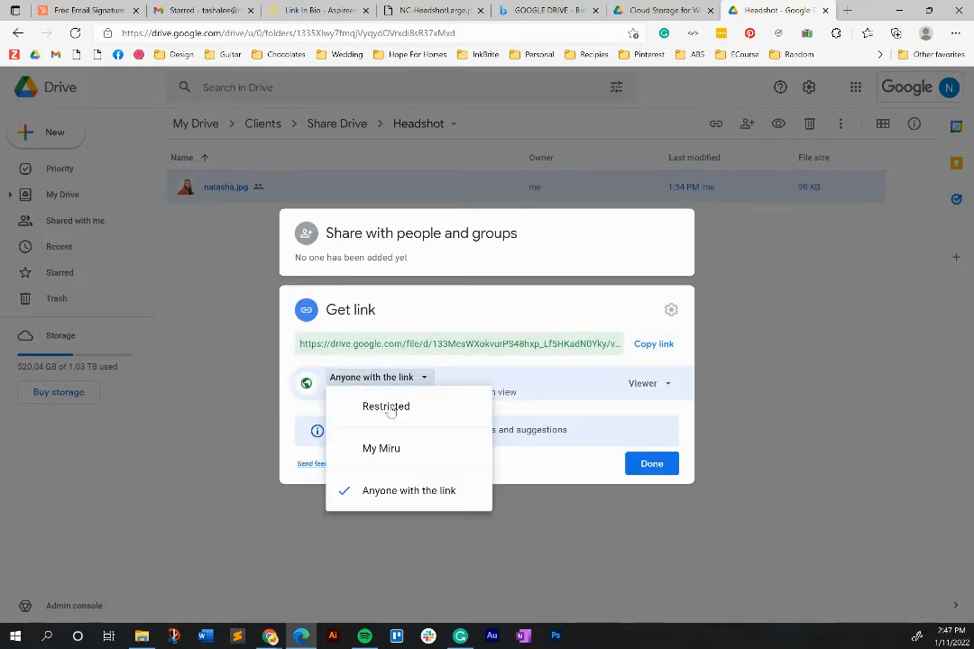
click(399, 496)
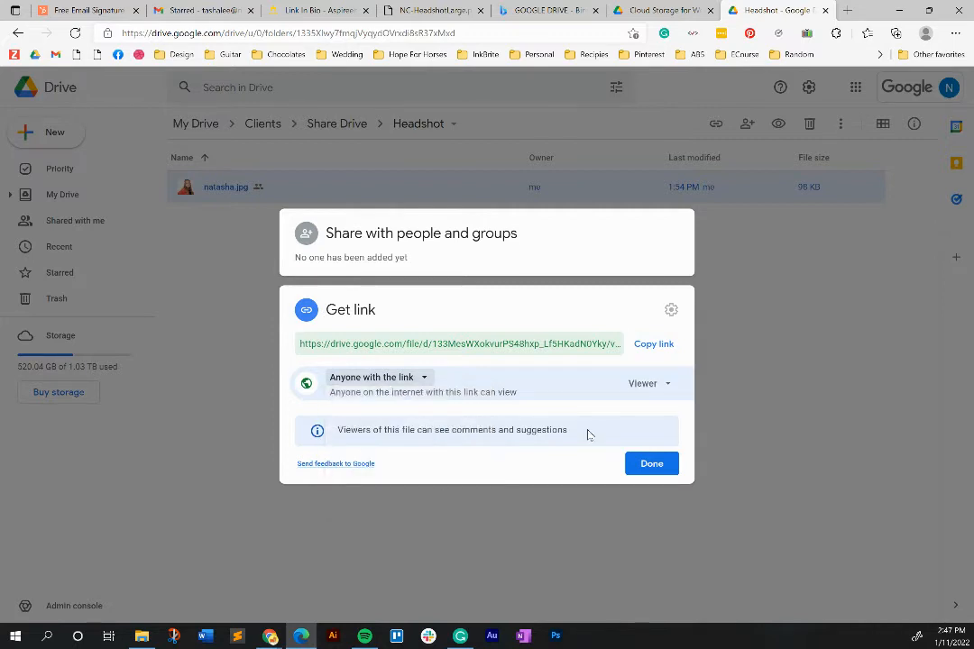
click(638, 343)
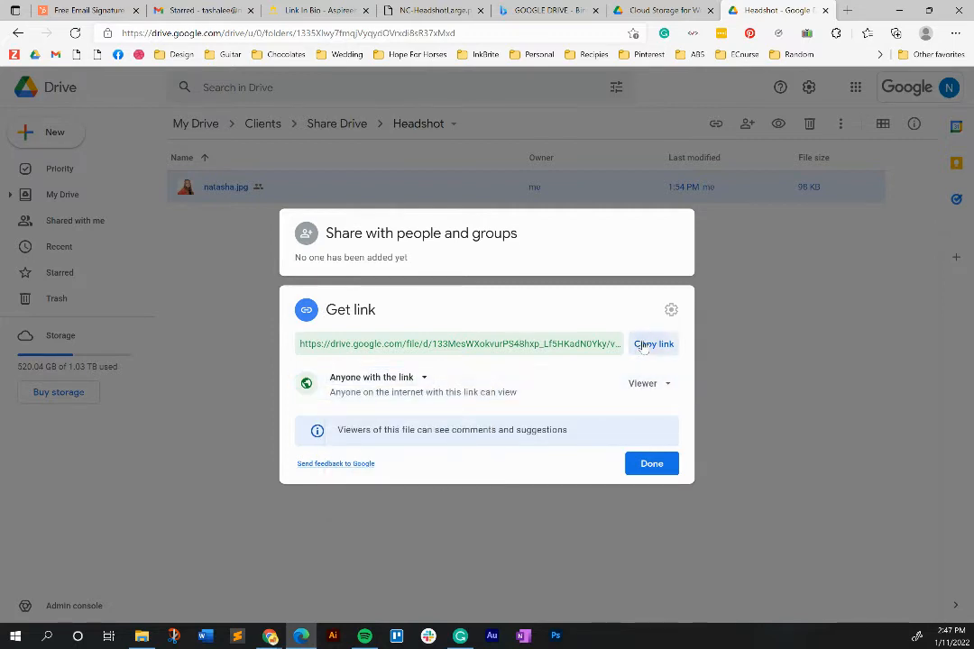
click(651, 464)
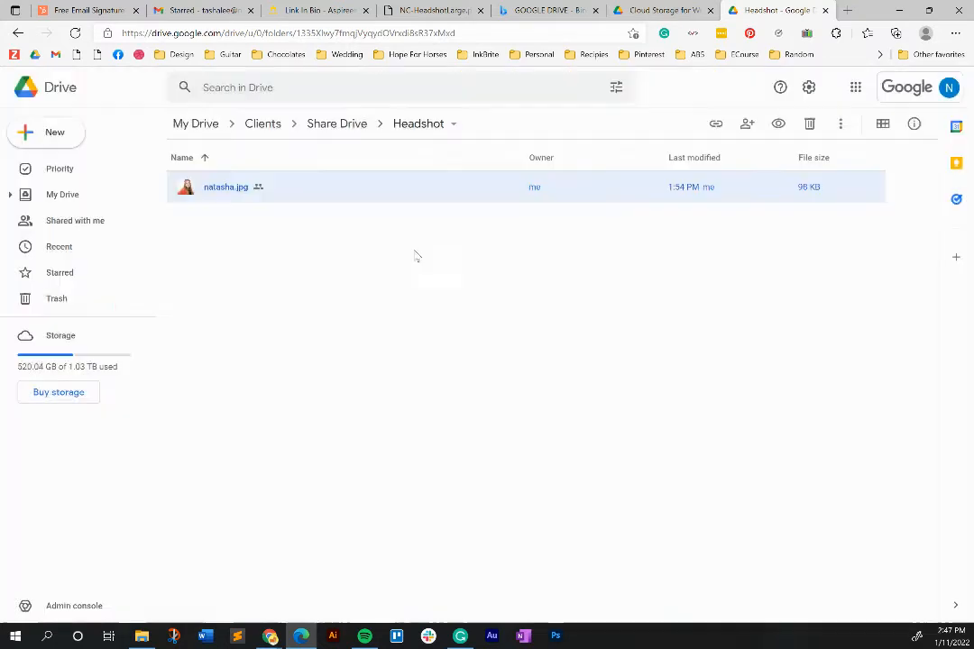
click(86, 10)
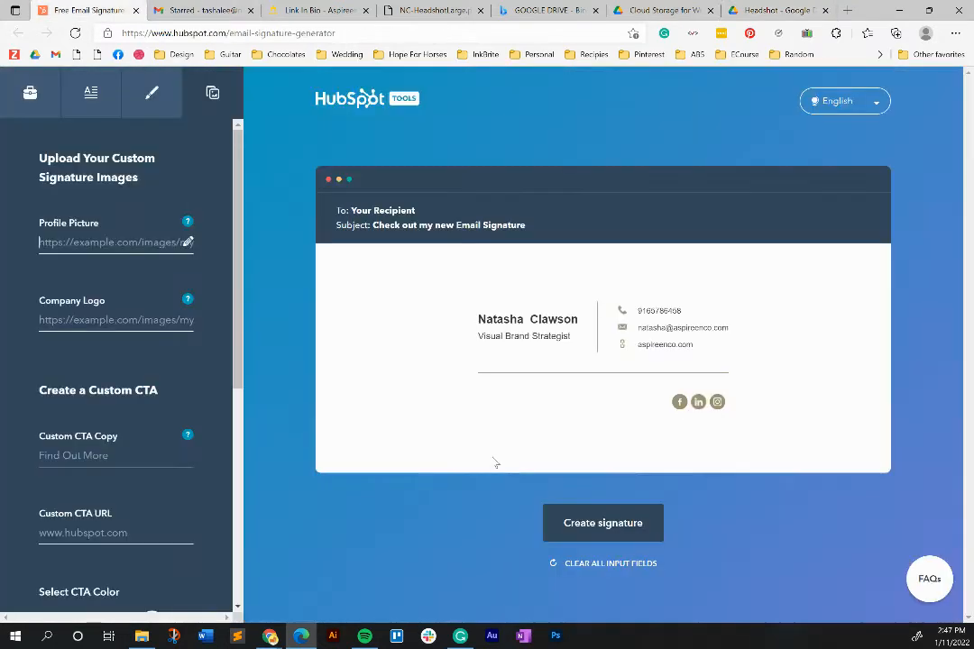
- Paste the Drive headshot link as the Profile Picture URL, then go to the Link In Bio page
click(114, 242)
key(ctrl+v)
key(Tab)
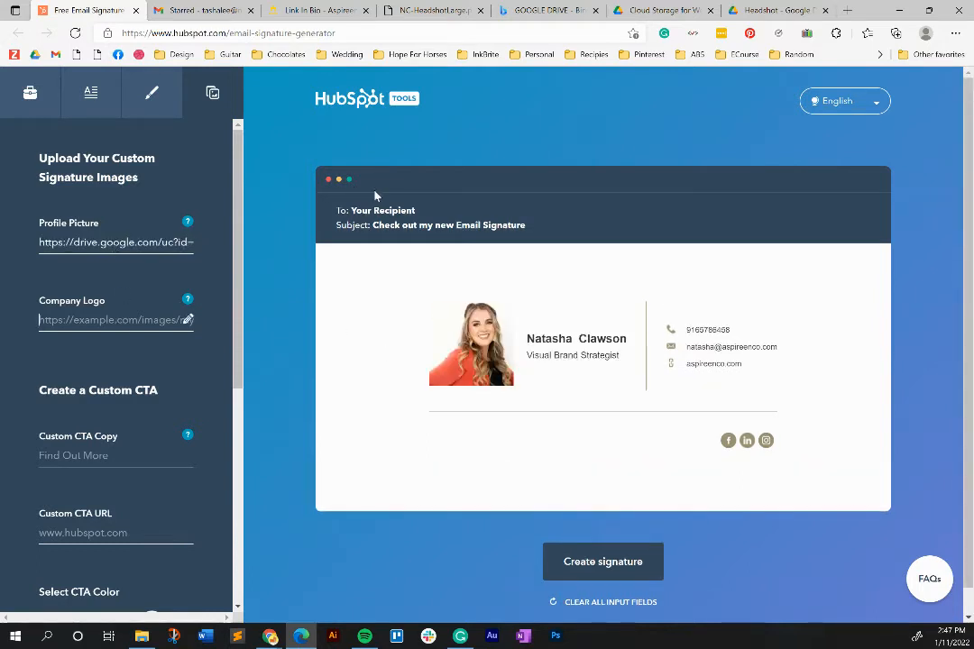
click(335, 8)
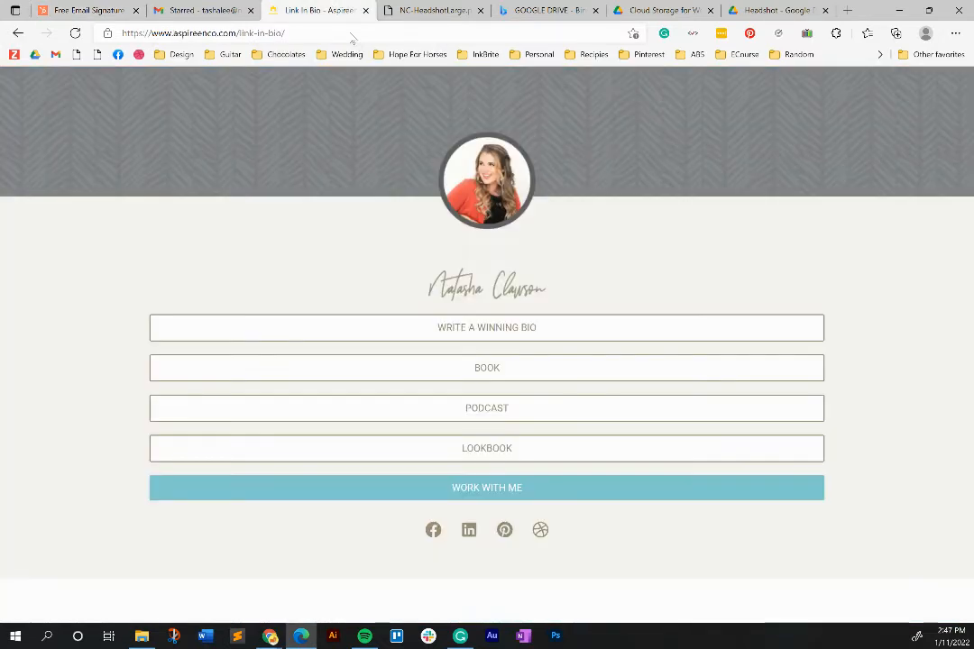
- Copy the circular headshot's image address and open NC-HeadshotLarge.png in a new tab
right_click(487, 173)
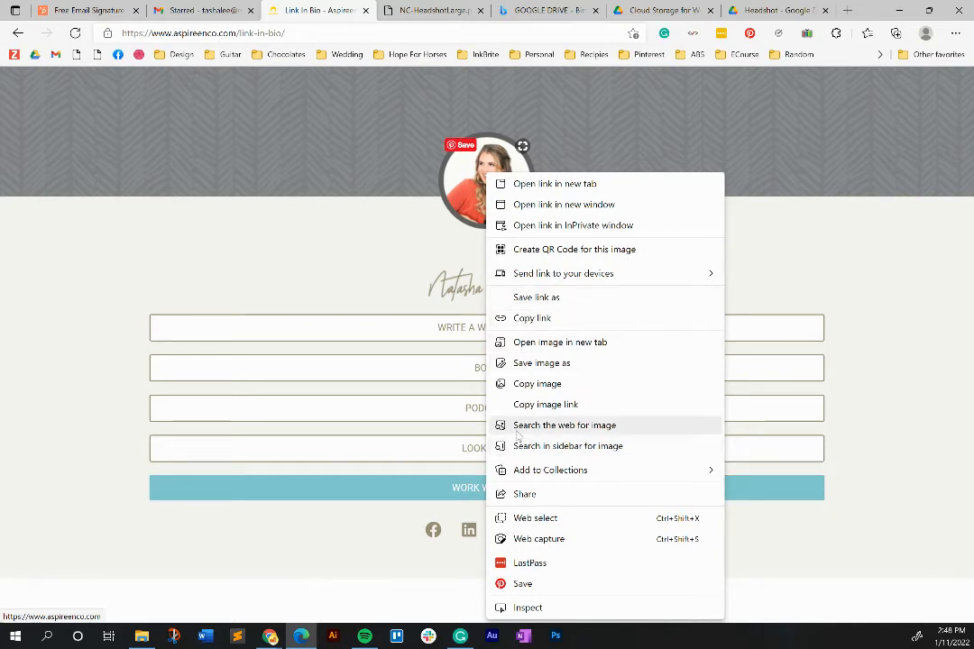
click(554, 405)
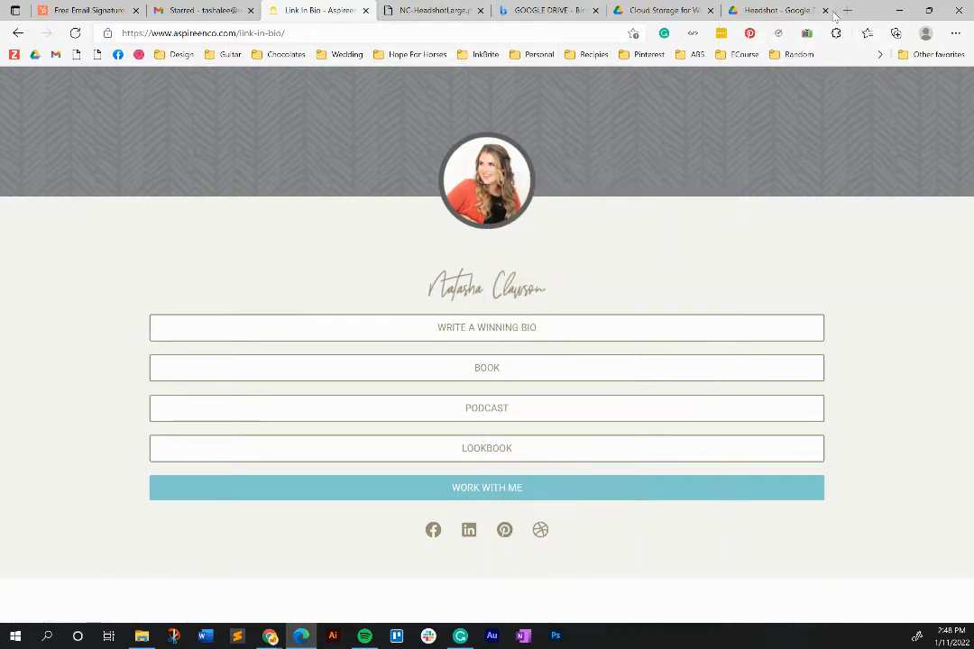
key(ctrl+t)
key(ctrl+v)
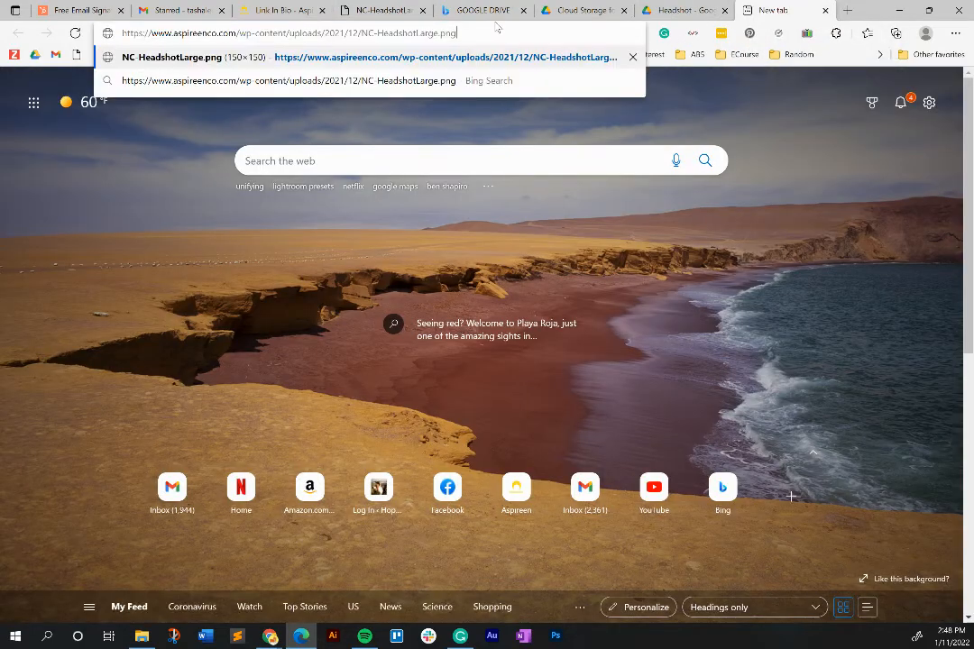
key(Return)
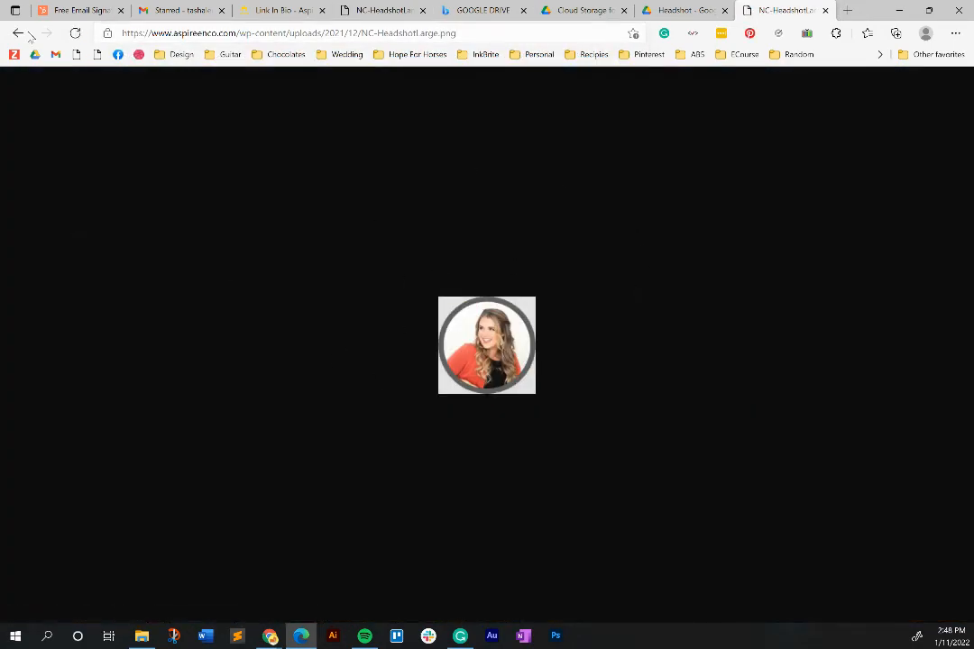
click(82, 10)
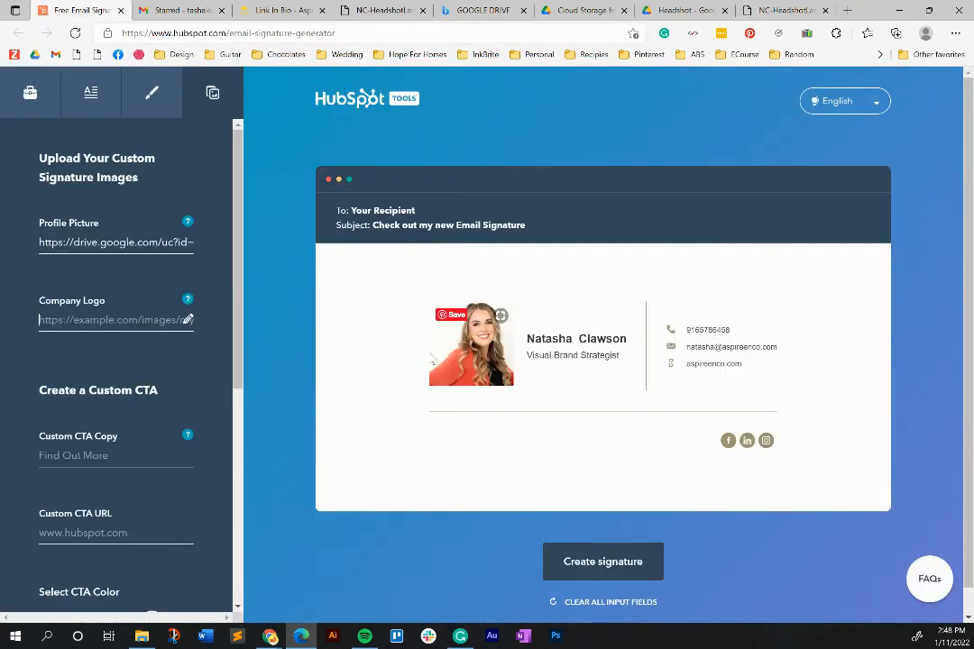
- Replace the profile picture URL with NC-HeadshotLarge.png and set the CTA copy to 'View My Look Book'
triple_click(106, 242)
key(ctrl+v)
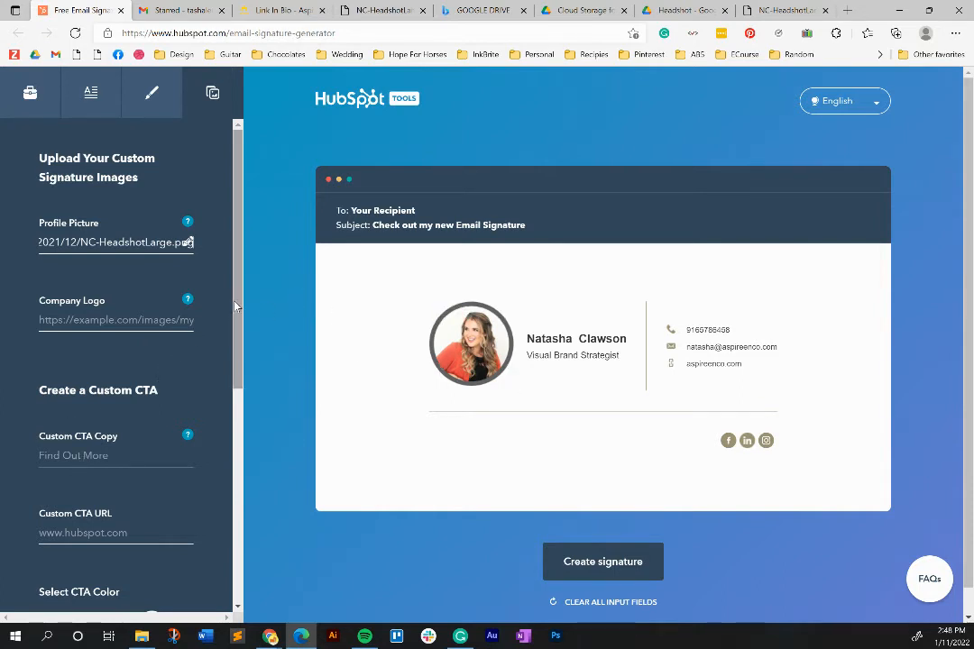
scroll(232, 357, down, 1)
scroll(231, 356, down, 1)
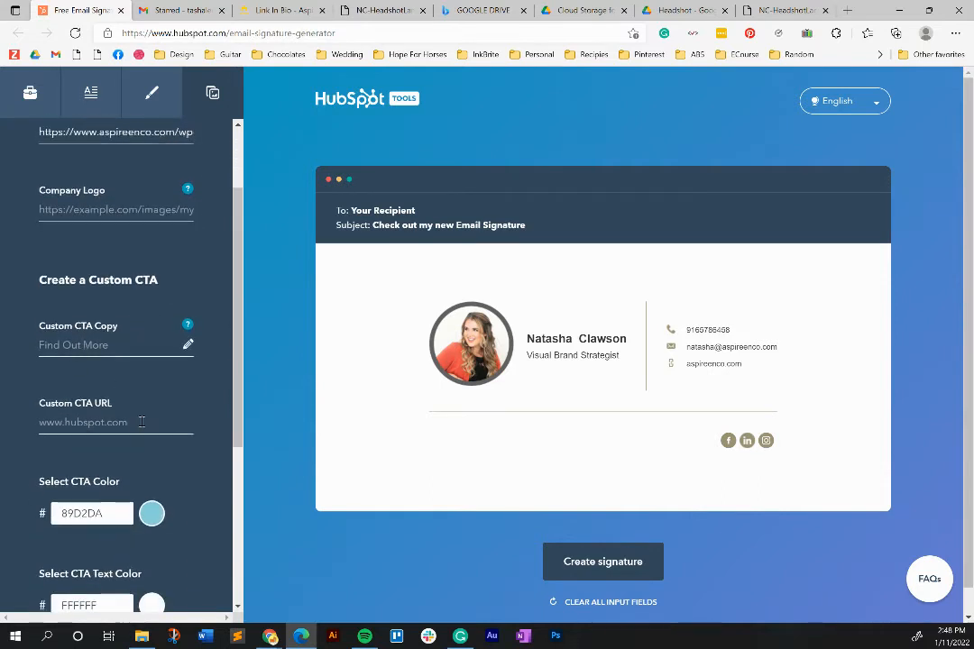
text(View )
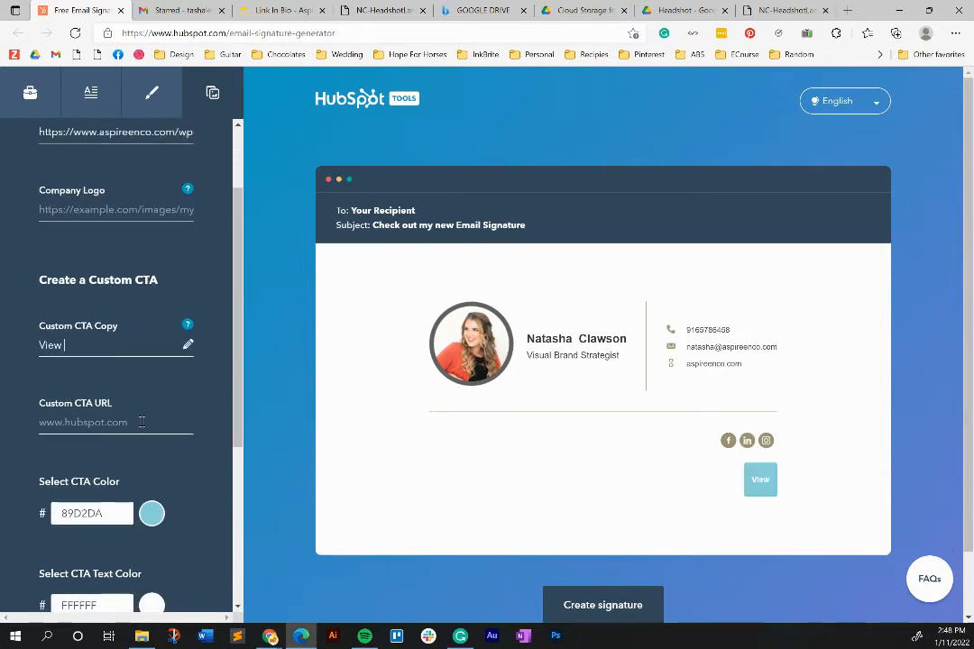
text(My Look Book)
click(141, 421)
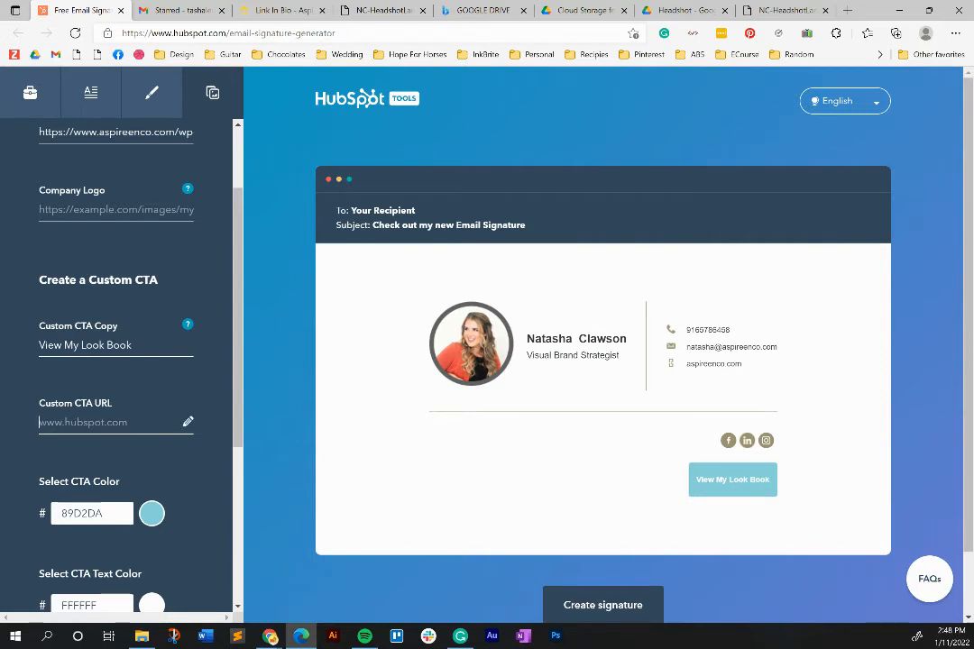
- Set the View My Look Book button's CTA URL to the Canva design link copied from Chrome
click(271, 637)
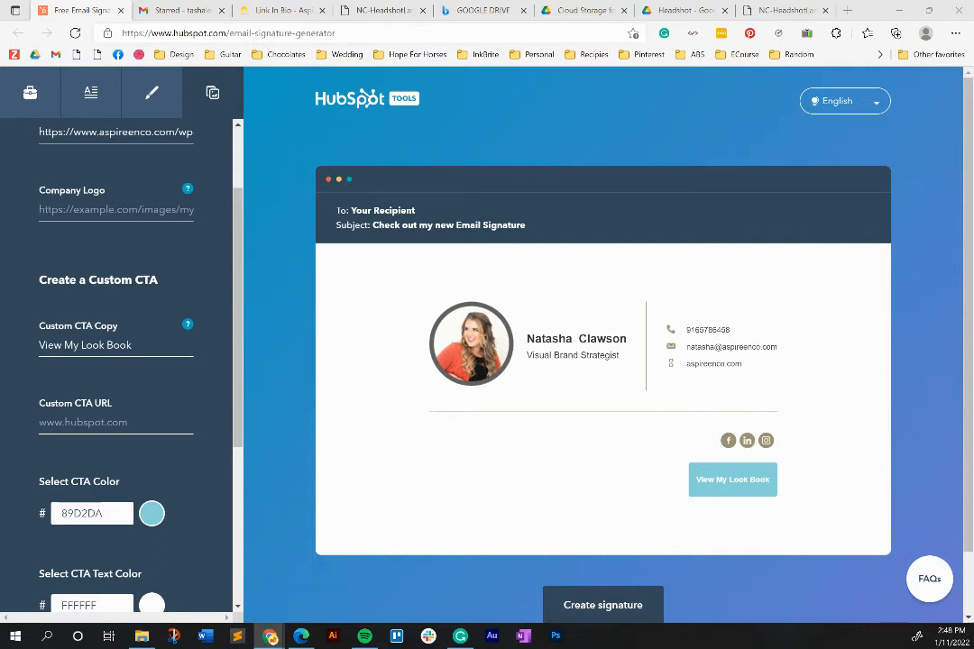
click(110, 428)
key(ctrl+v)
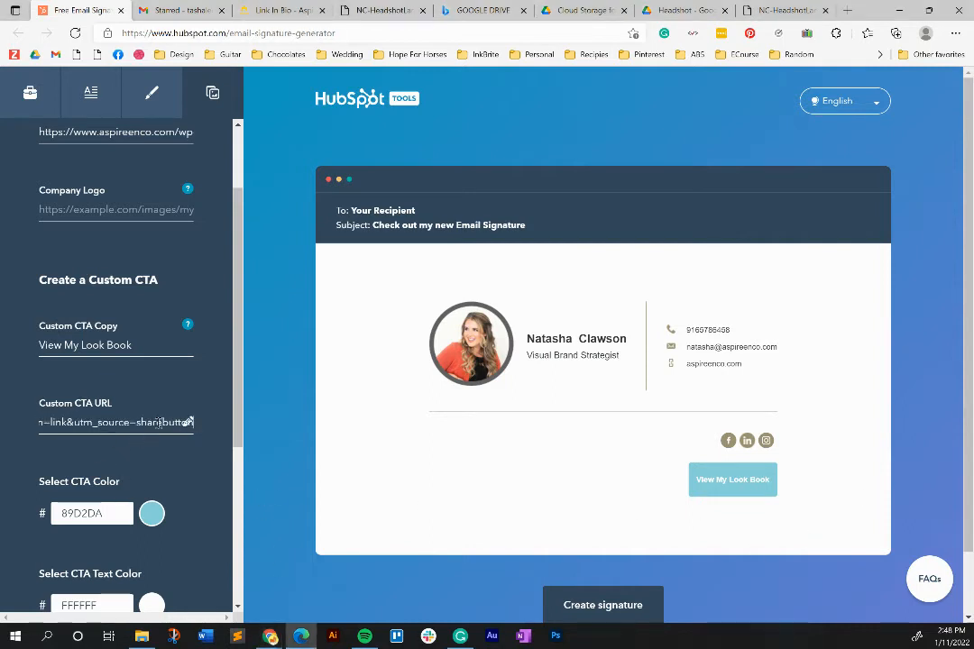
key(Tab)
key(ctrl+c)
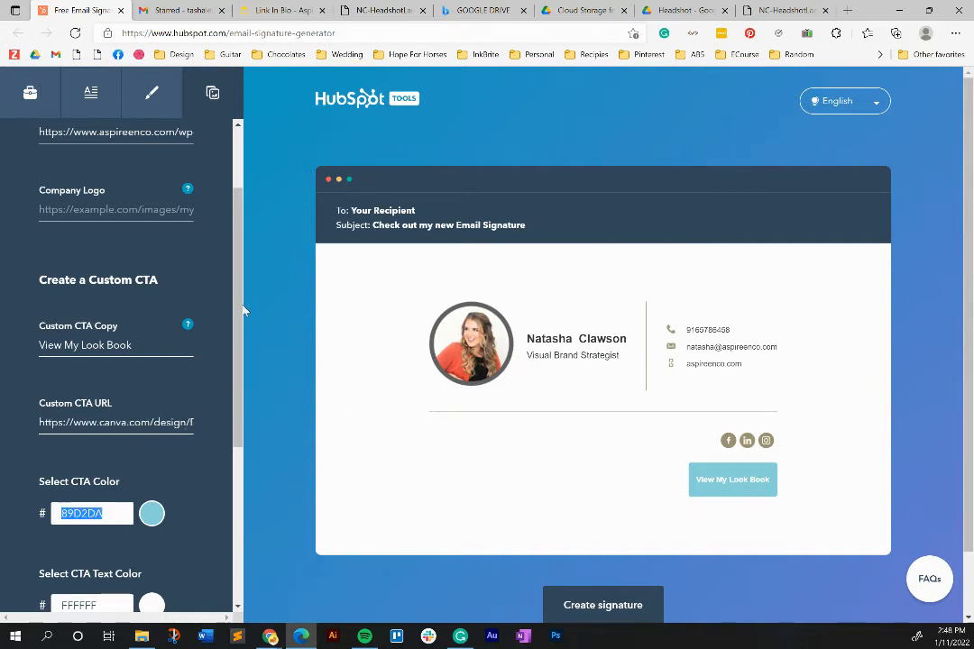
scroll(237, 316, down, 1)
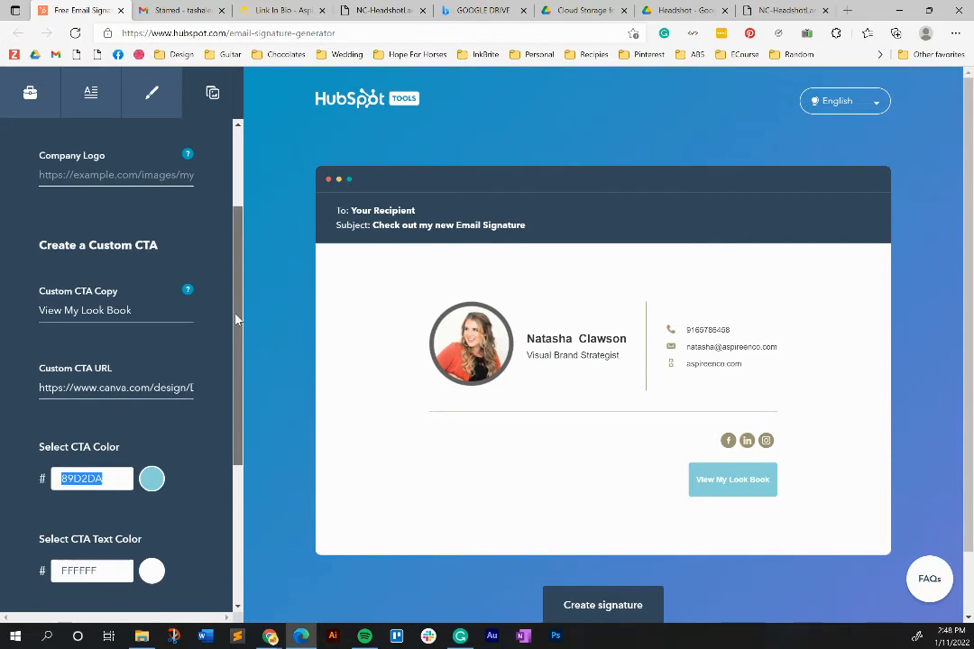
scroll(237, 320, down, 2)
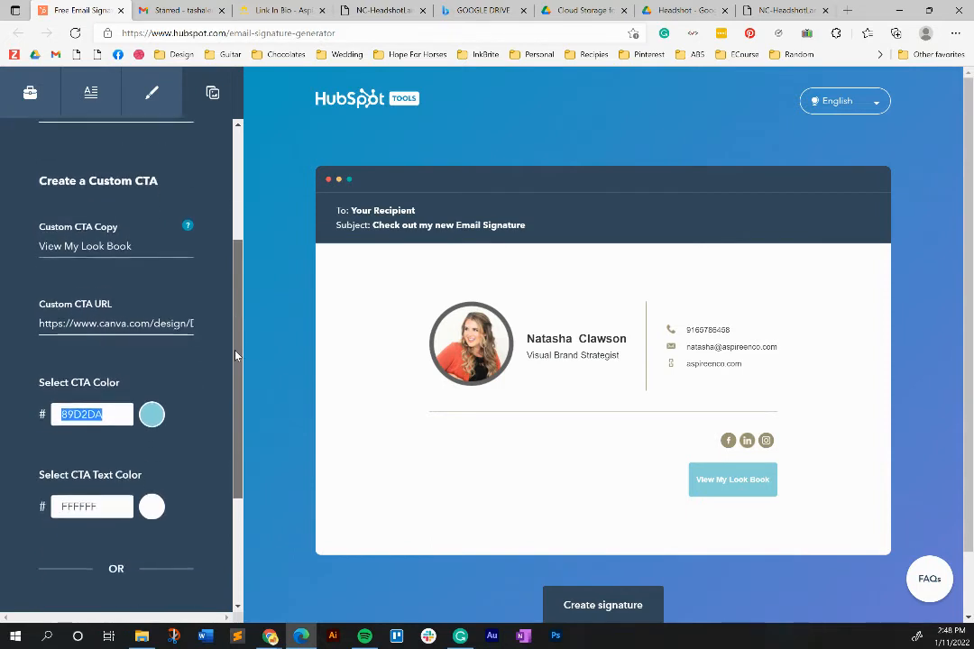
click(156, 403)
click(156, 457)
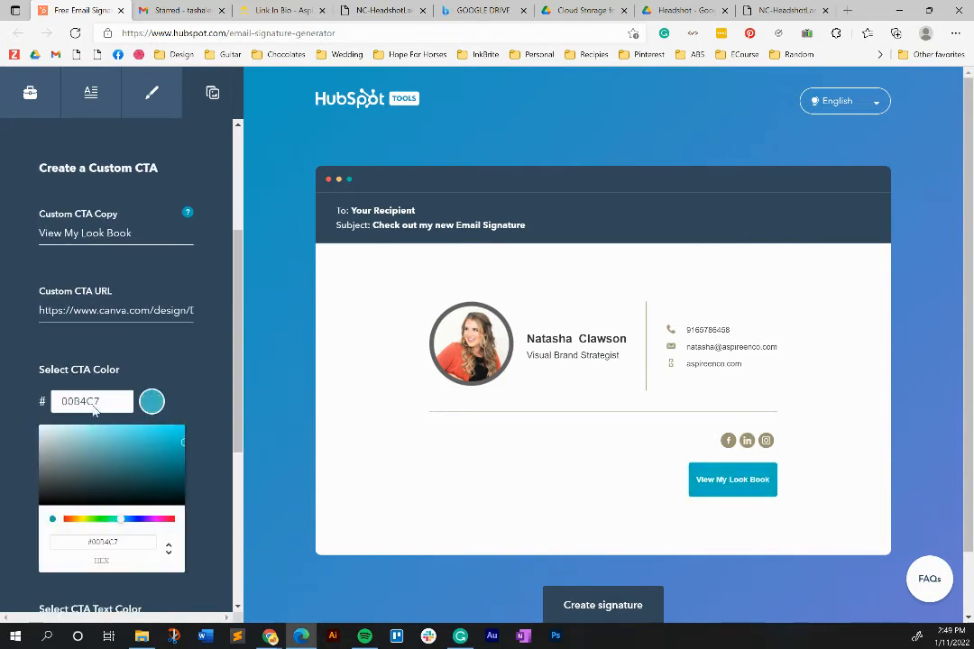
click(159, 445)
drag(159, 445, 153, 455)
click(270, 637)
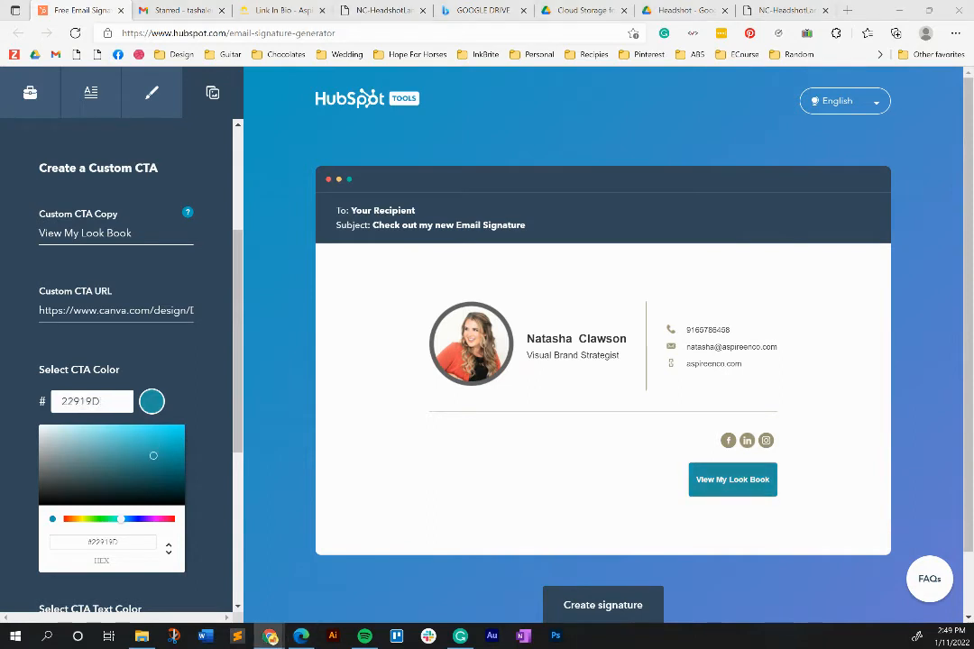
double_click(96, 402)
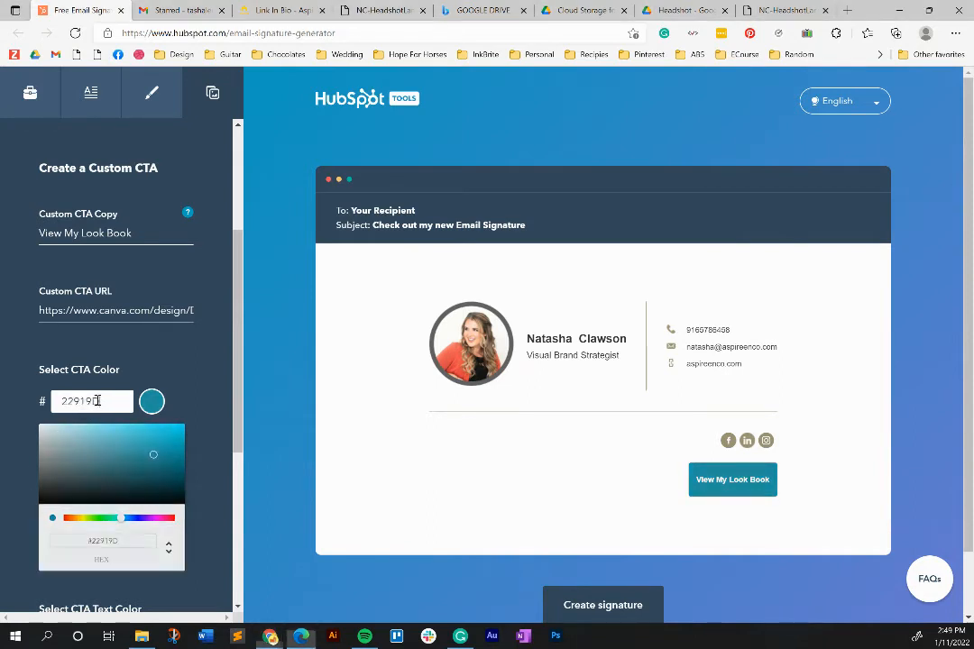
key(ctrl+v)
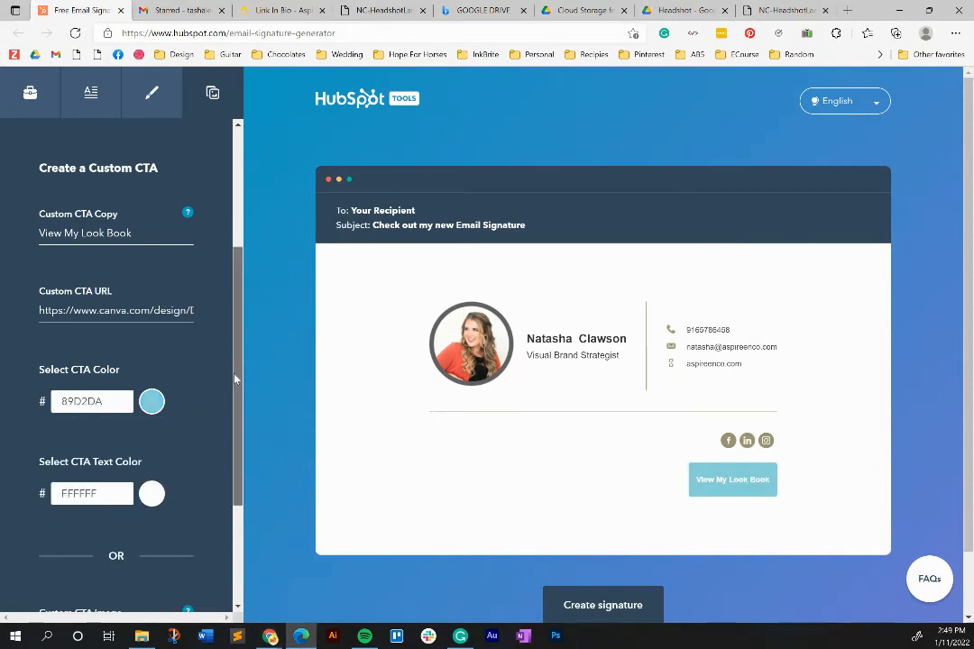
drag(240, 350, 241, 482)
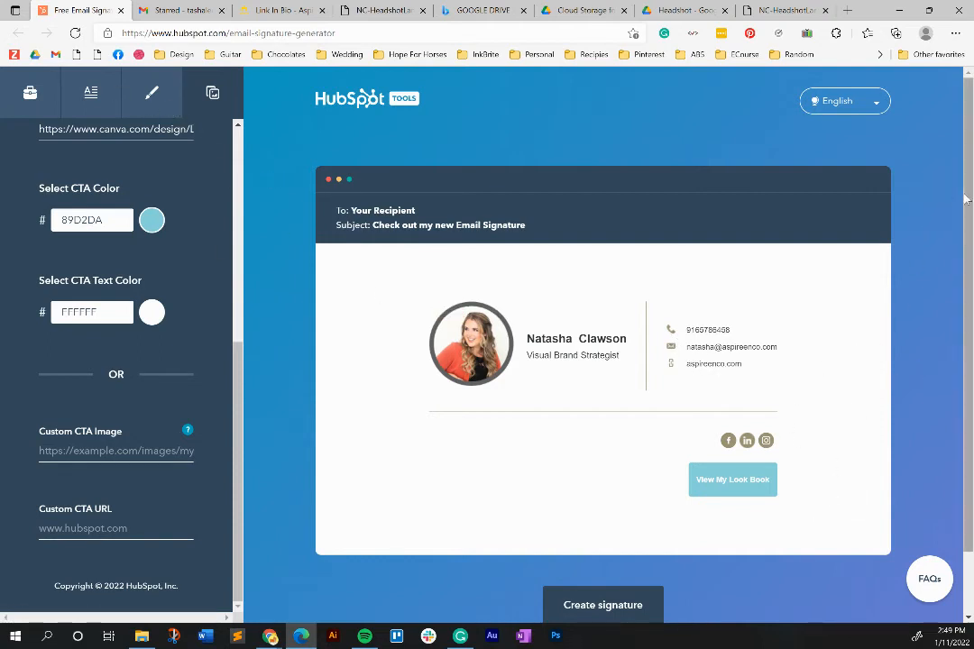
- Create the signature and scroll down to the Copy signature and source code options
scroll(965, 199, down, 1)
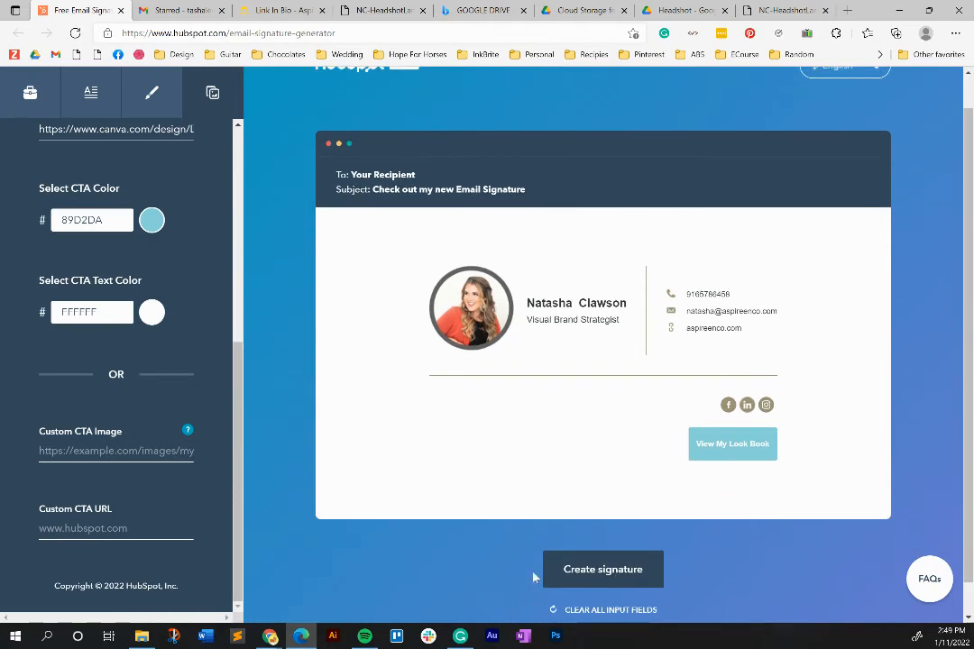
click(545, 572)
scroll(341, 238, down, 3)
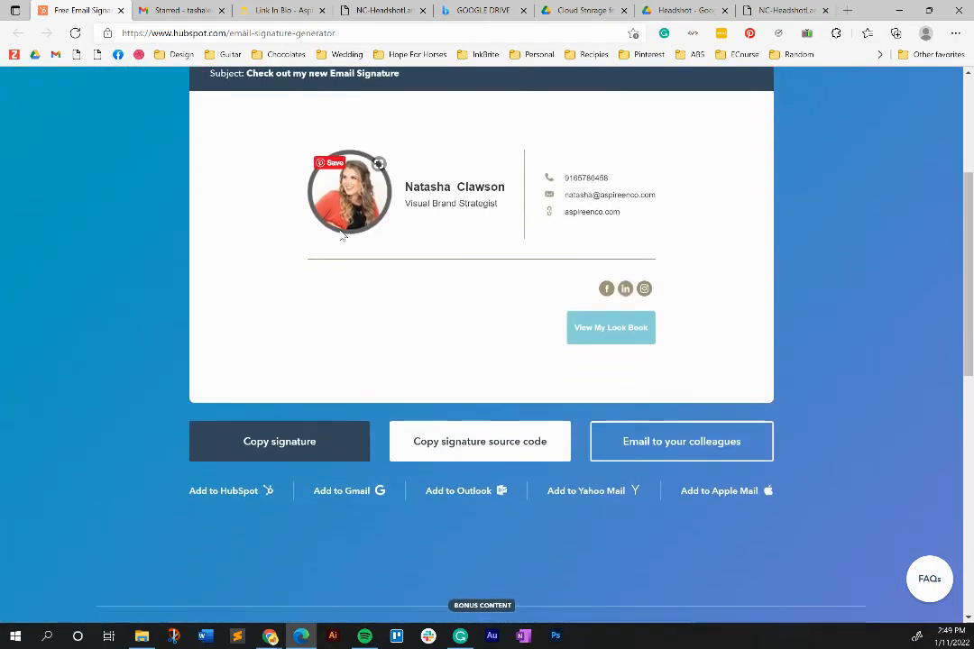
scroll(342, 236, up, 3)
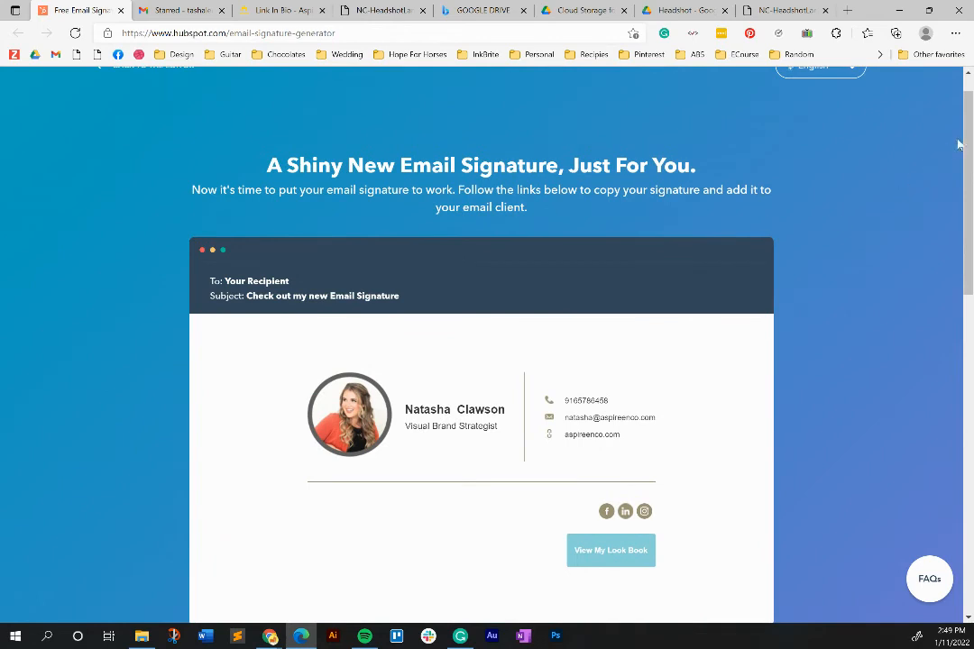
scroll(961, 149, down, 1)
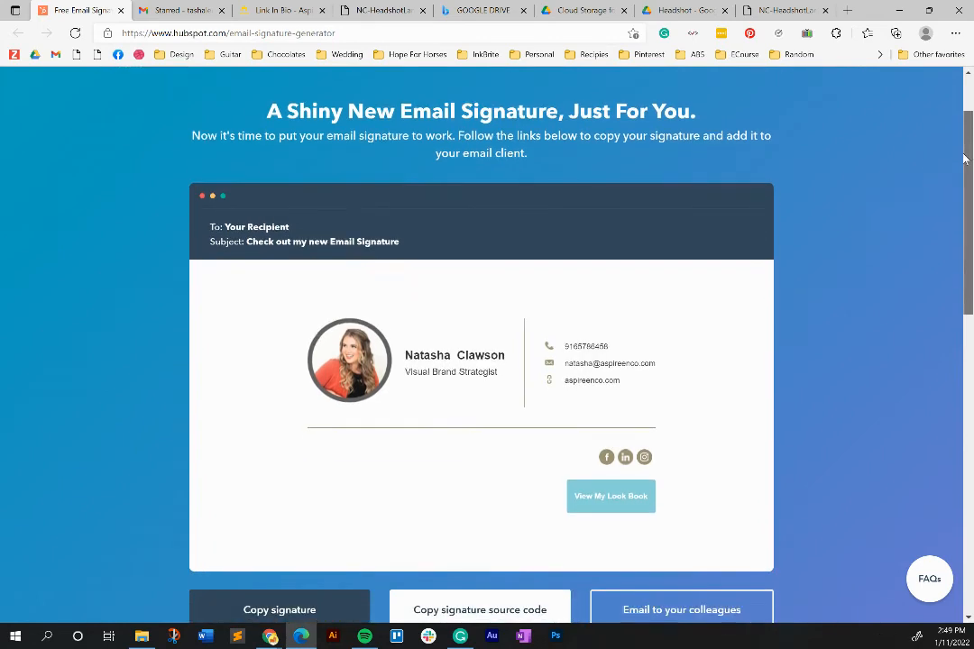
scroll(958, 164, down, 1)
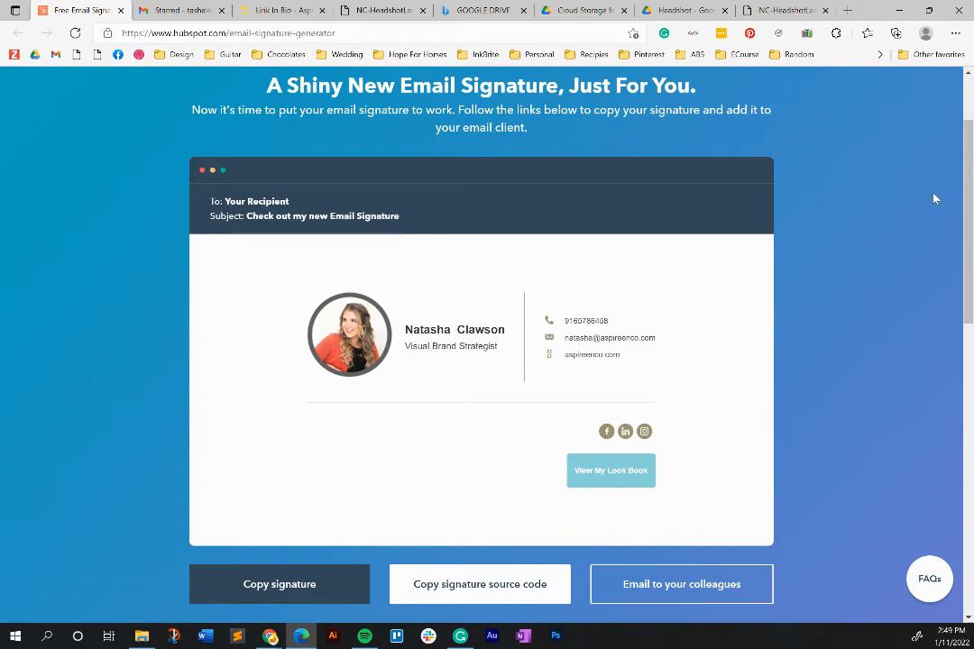
- Copy the signature's HTML source code and bring up Sublime Text, moving its window to the upper left
click(470, 588)
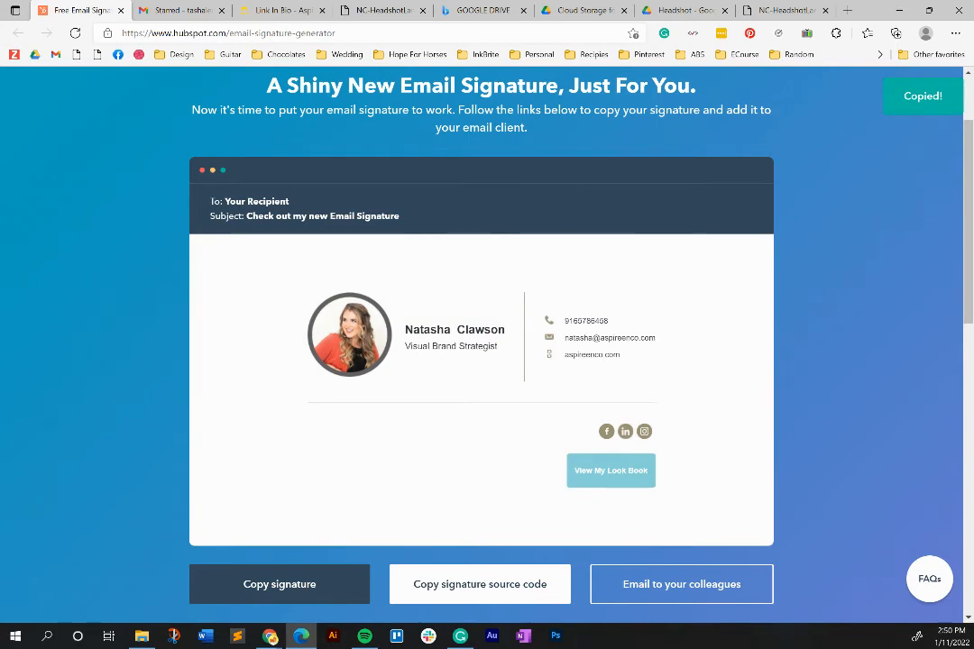
click(237, 637)
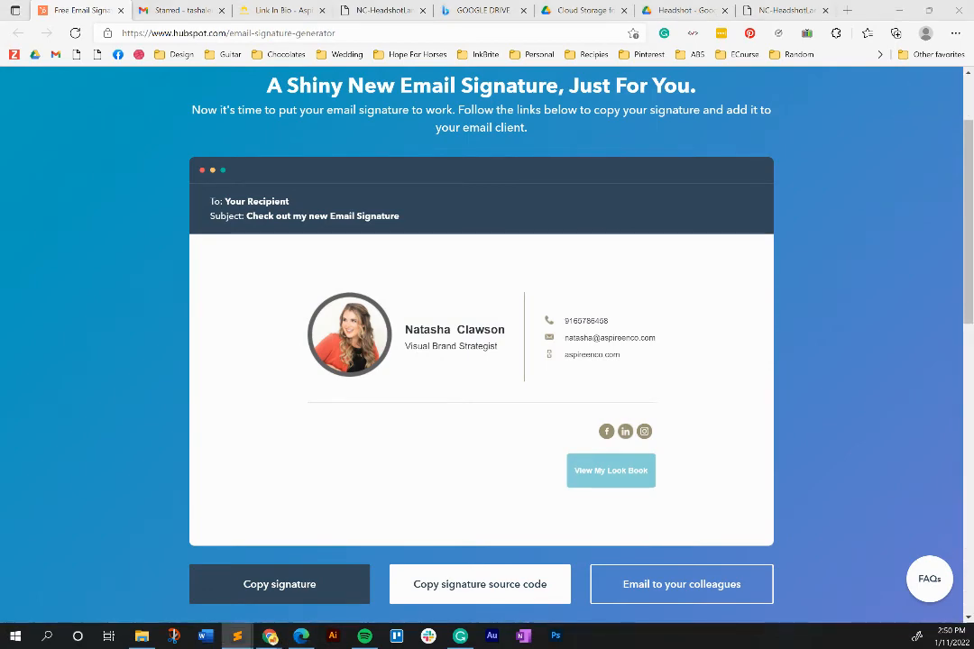
mouse_move(904, 279)
mouse_down()
mouse_move(341, 124)
mouse_move(973, 125)
mouse_up()
- Open Gmail's See all settings page and scroll down to the empty Signature section
click(178, 11)
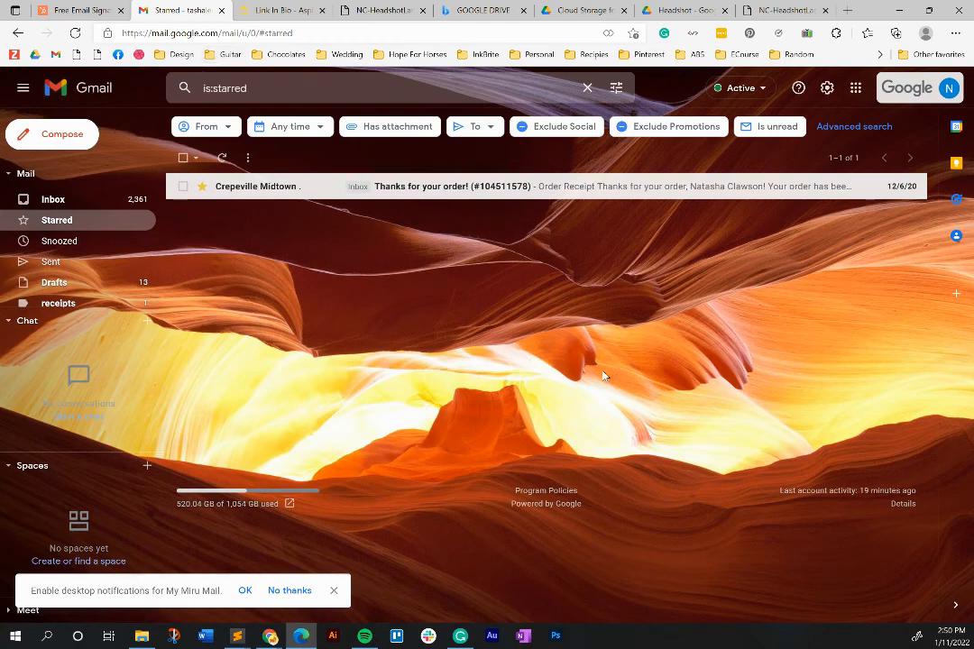
click(827, 89)
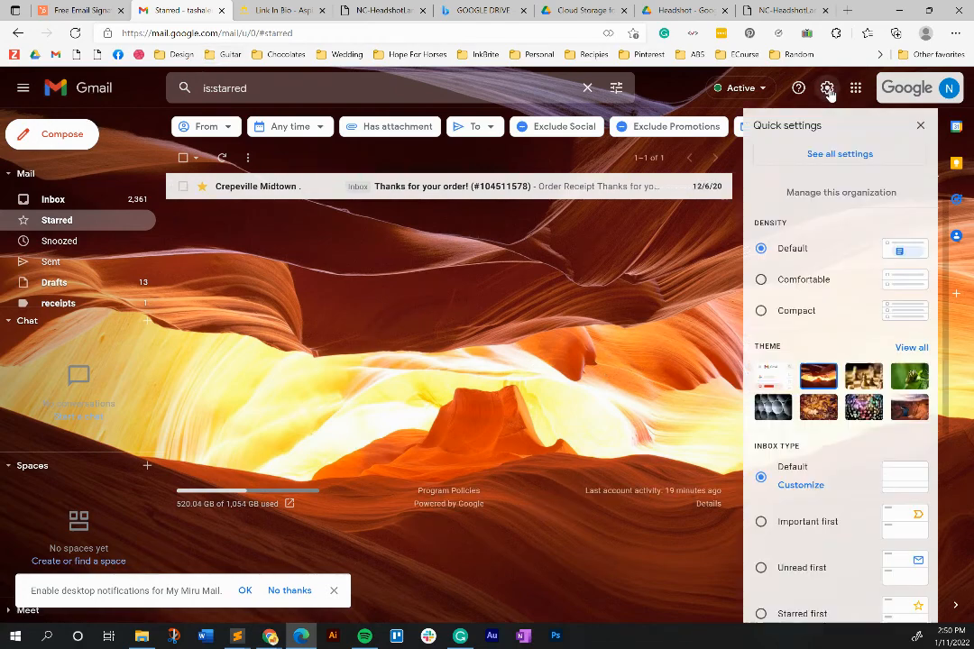
click(828, 157)
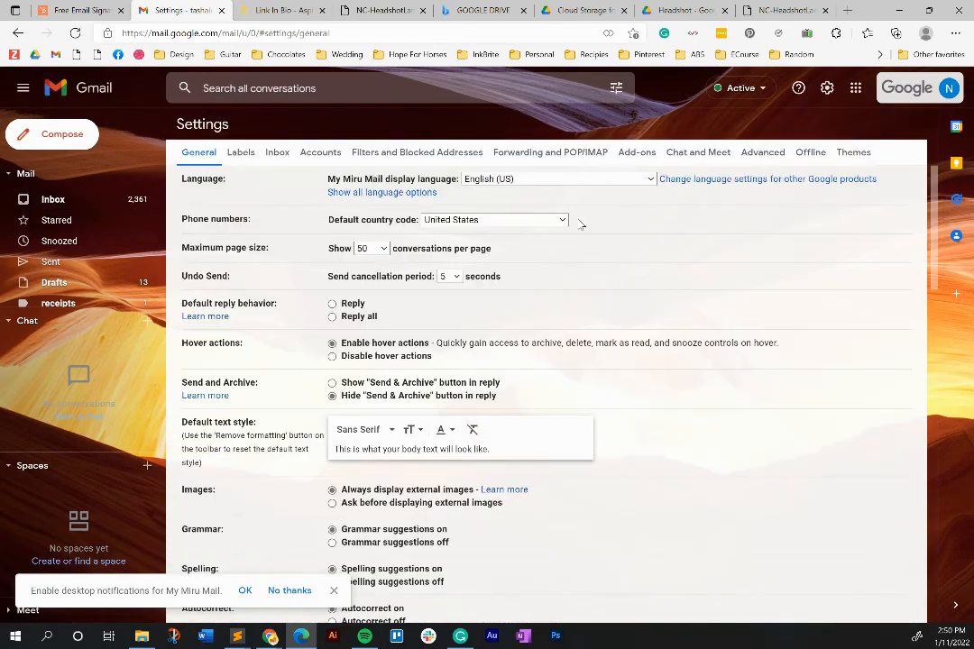
drag(933, 235, 902, 533)
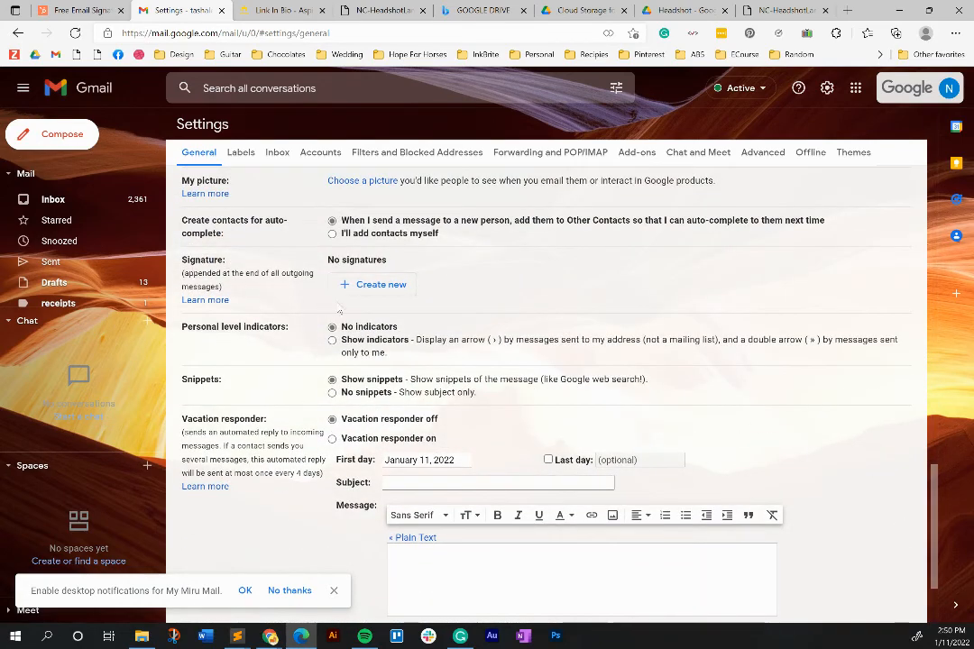
- Create a new Gmail signature named 'Custom Signature (Hubspot)'
click(400, 285)
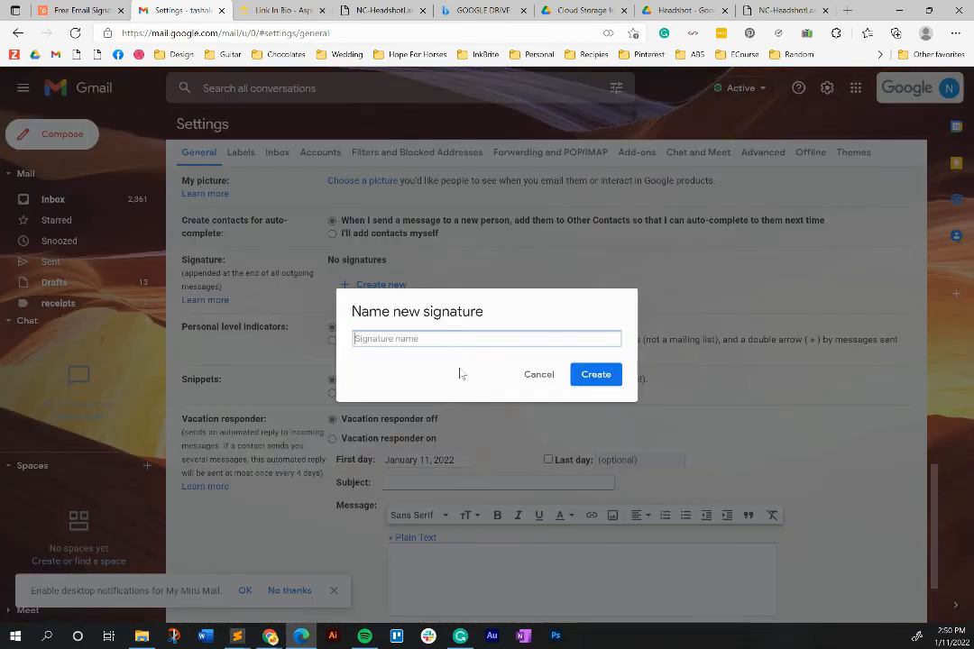
text(Custom Signature (Hubspot)
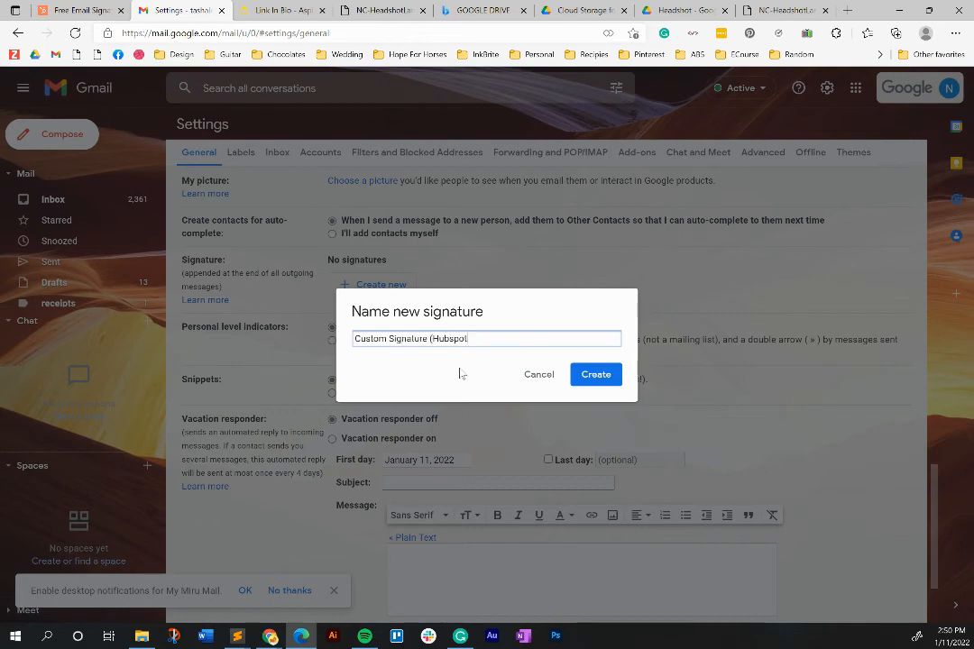
text())
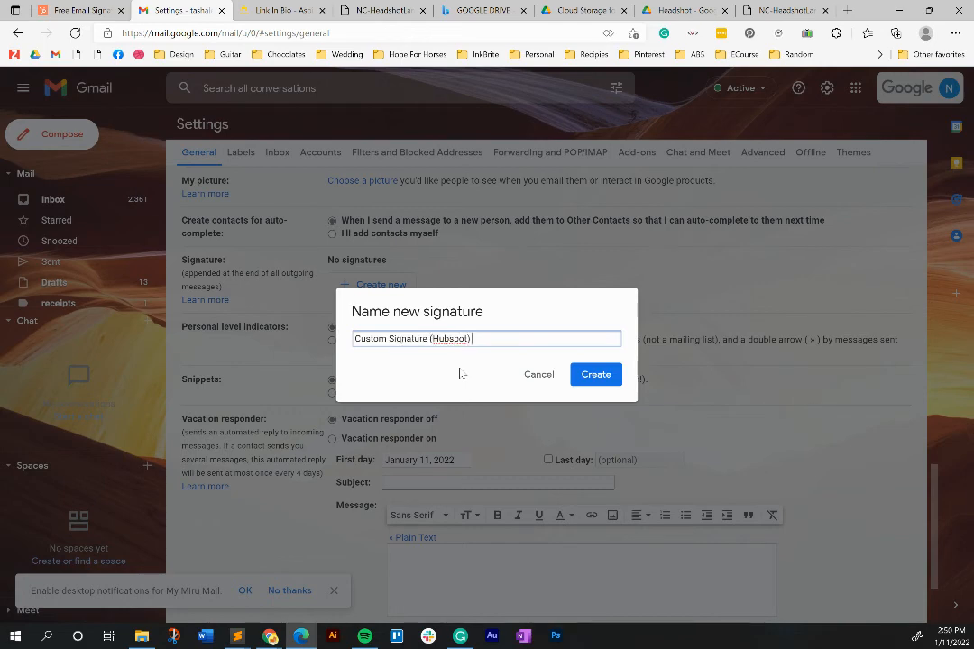
click(595, 375)
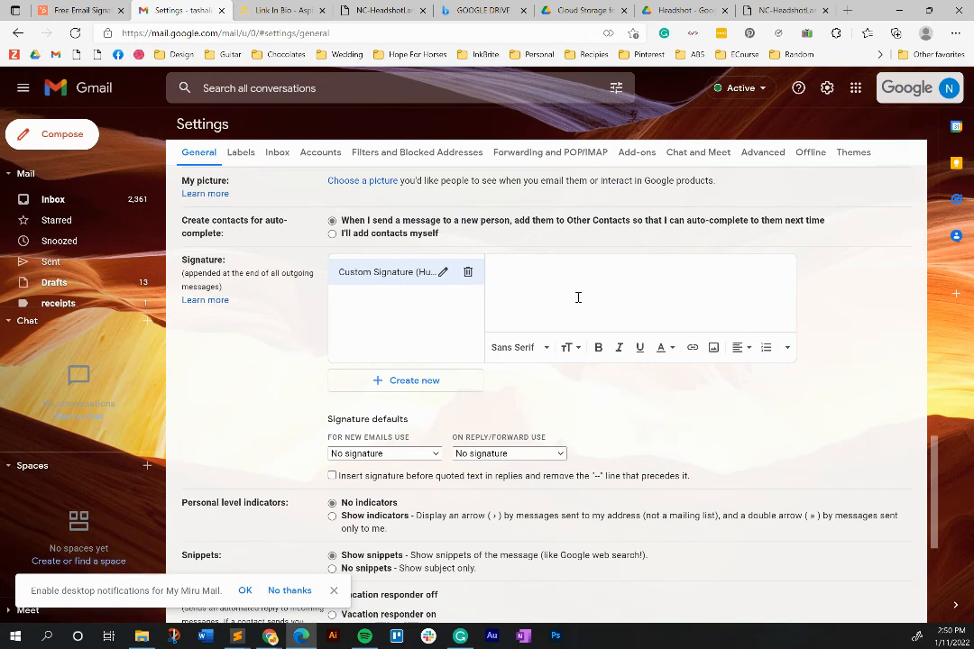
- Paste the copied HTML code into the signature editor, then clear it all out again
key(ctrl+v)
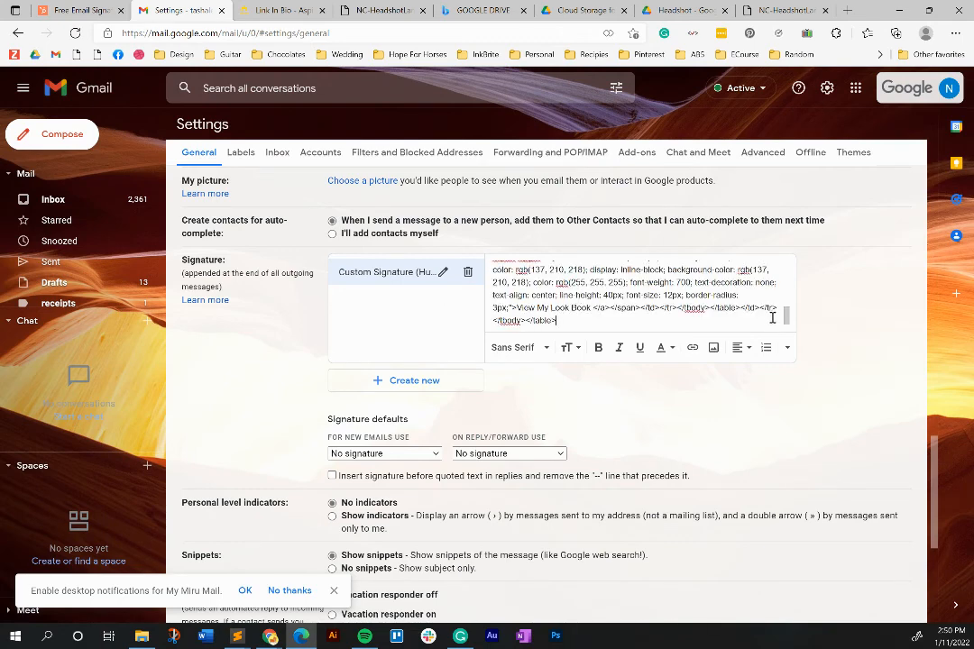
mouse_move(786, 314)
mouse_down()
mouse_move(787, 267)
mouse_move(785, 326)
mouse_up()
key(ctrl+a)
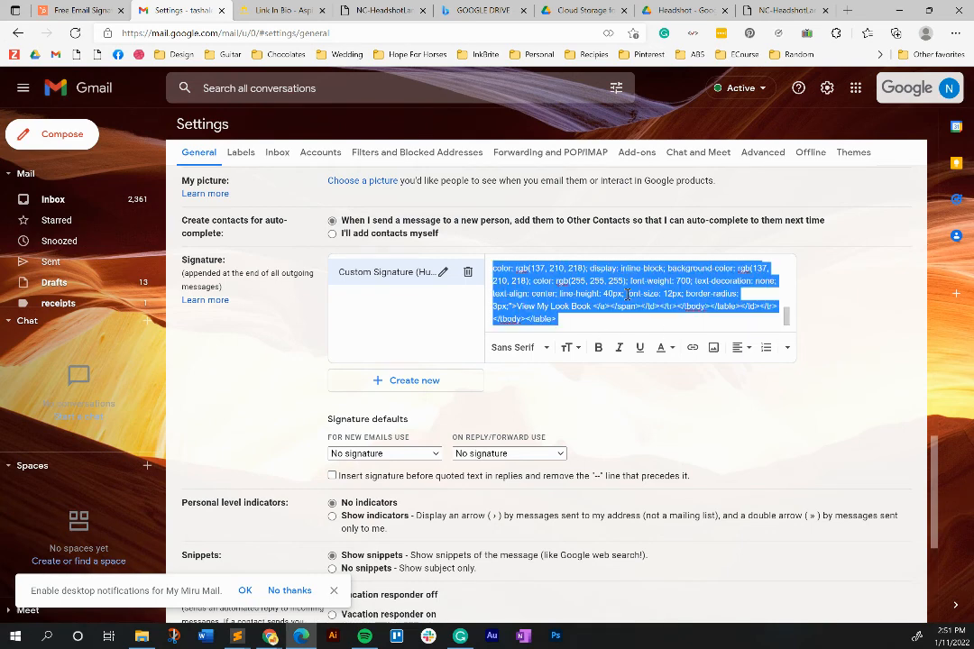
key(BackSpace)
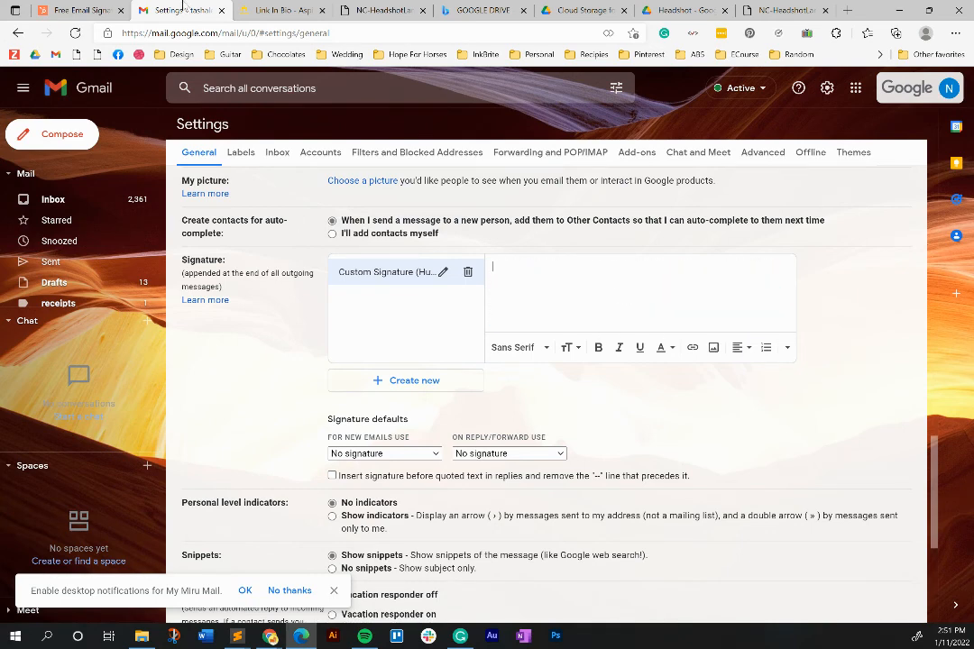
- Select the whole rendered signature preview on the HubSpot page, then return to Gmail
click(79, 8)
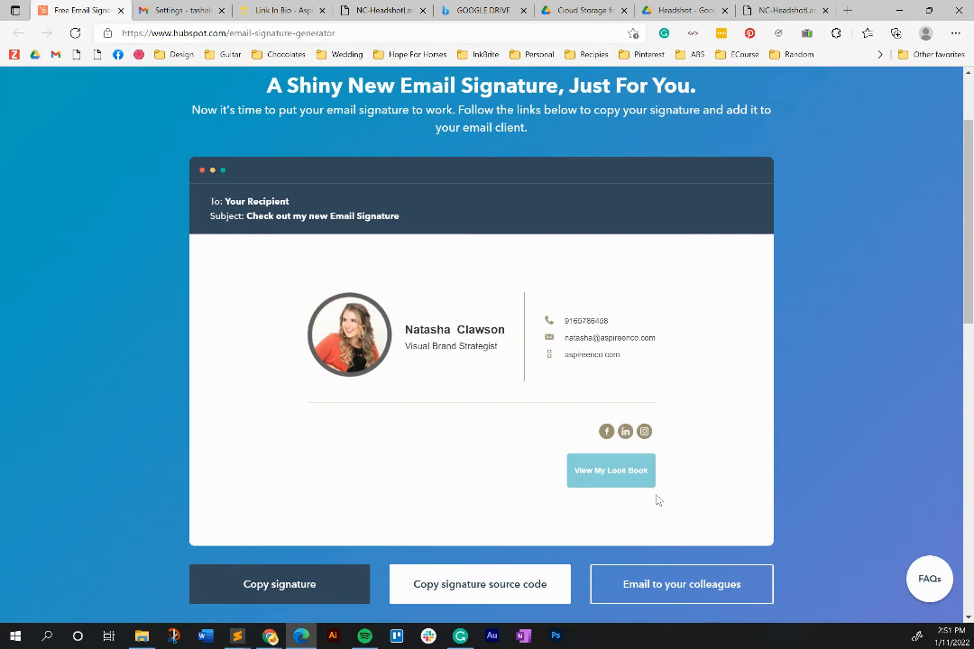
mouse_move(652, 482)
mouse_down()
mouse_move(375, 396)
mouse_move(313, 329)
mouse_up()
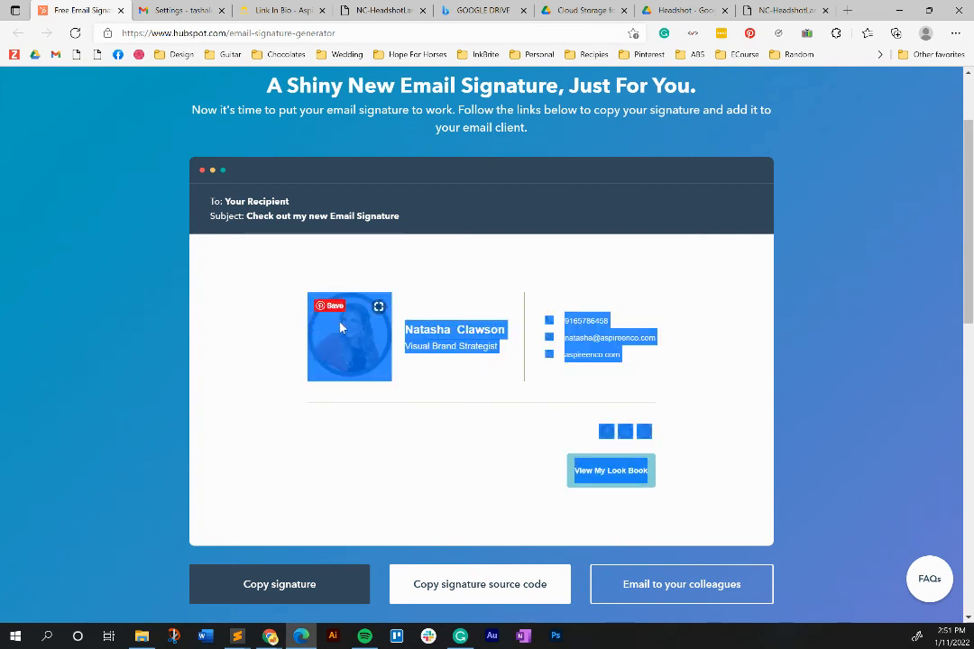
click(178, 8)
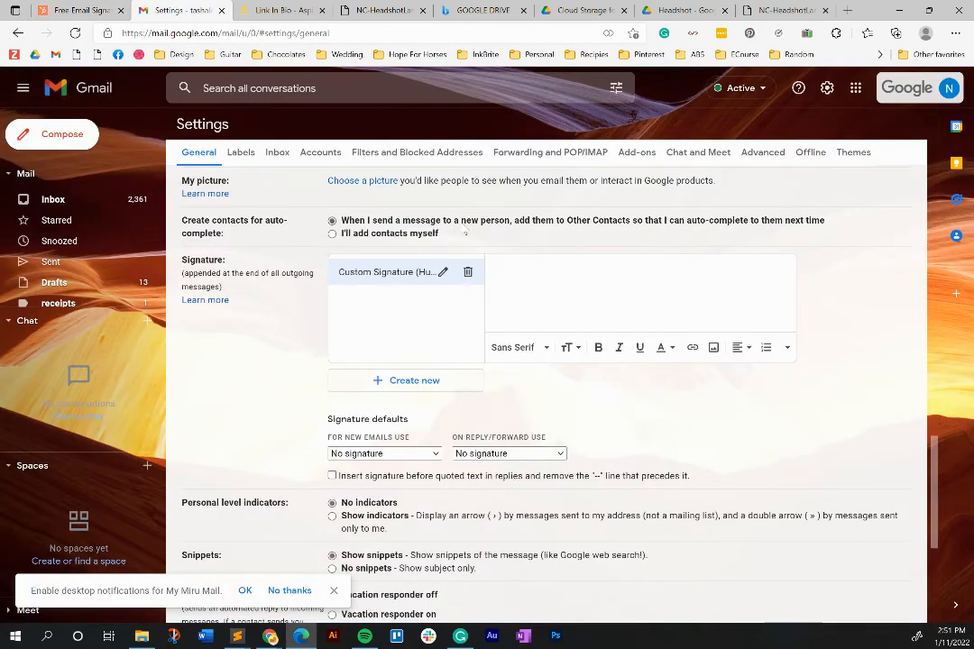
- Paste the rendered signature into Custom Signature (Hubspot) and make it the default for new emails
click(552, 266)
key(ctrl+v)
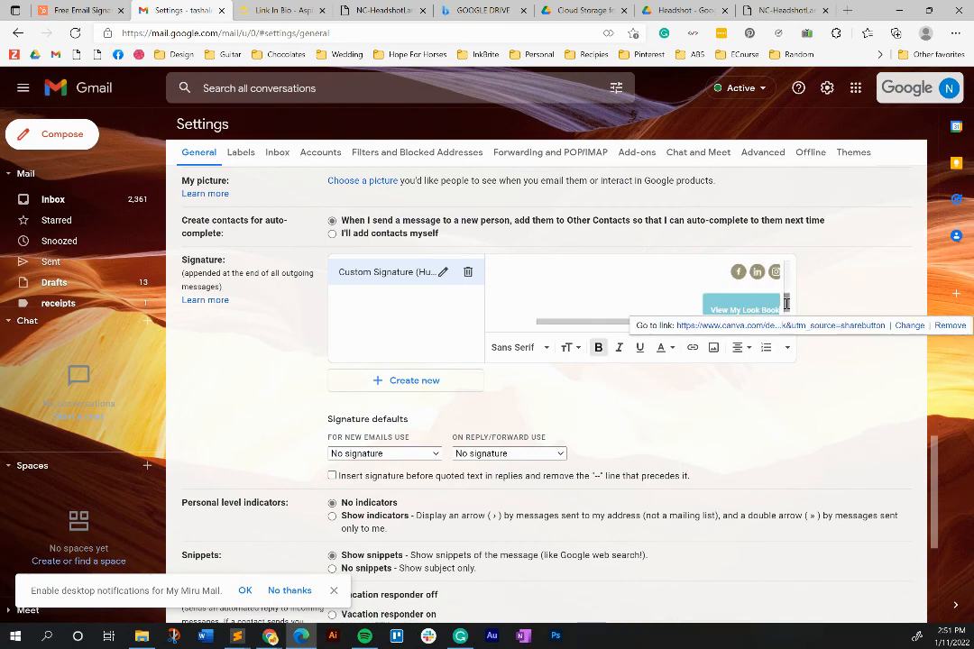
drag(787, 304, 787, 265)
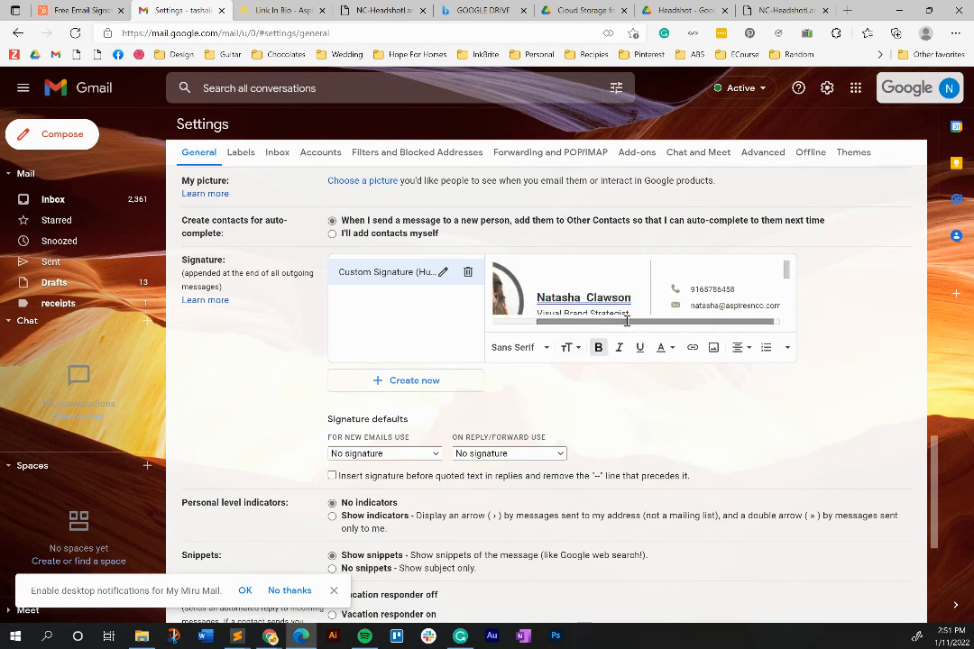
drag(627, 321, 584, 322)
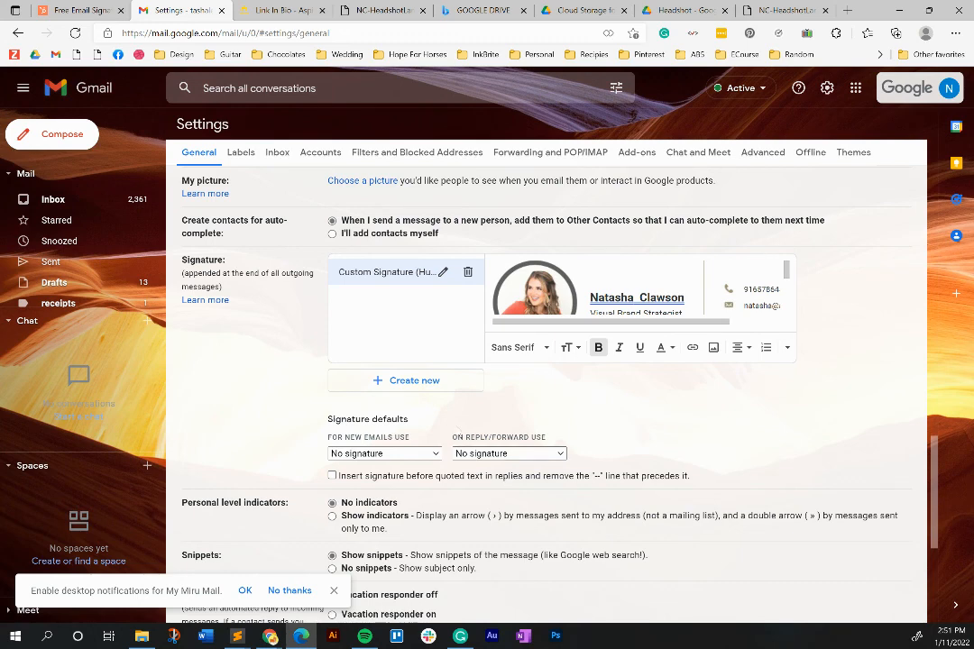
click(361, 456)
click(350, 480)
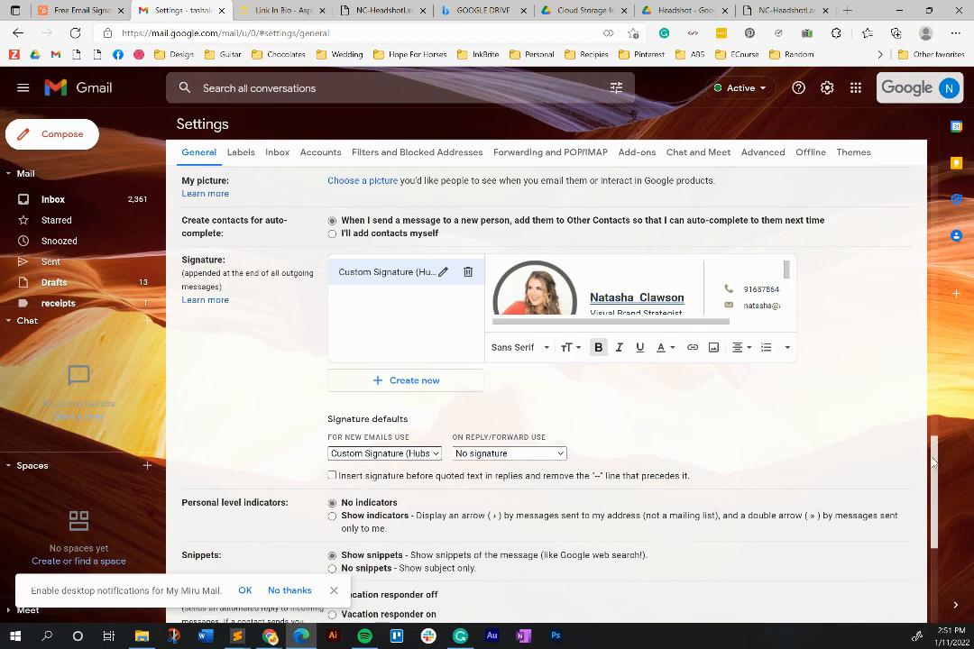
- Save the Gmail signature settings with Save Changes
scroll(665, 559, down, 4)
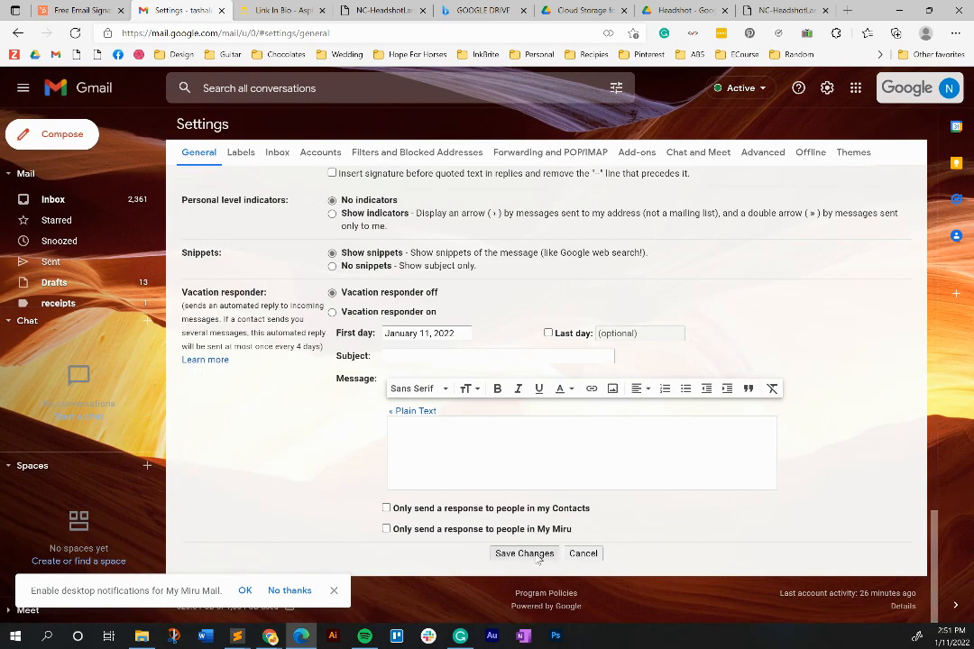
click(524, 553)
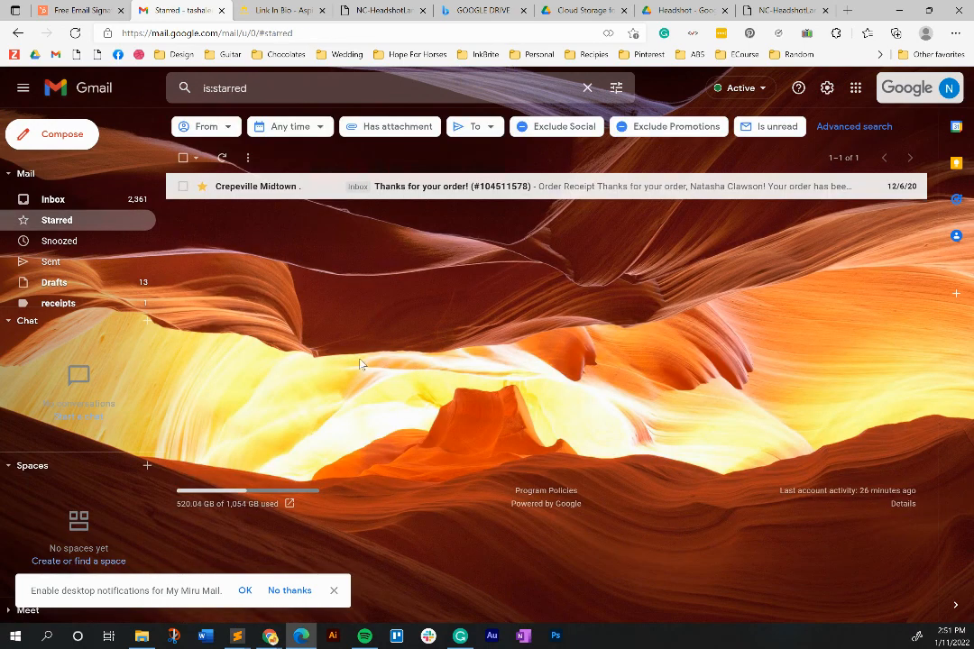